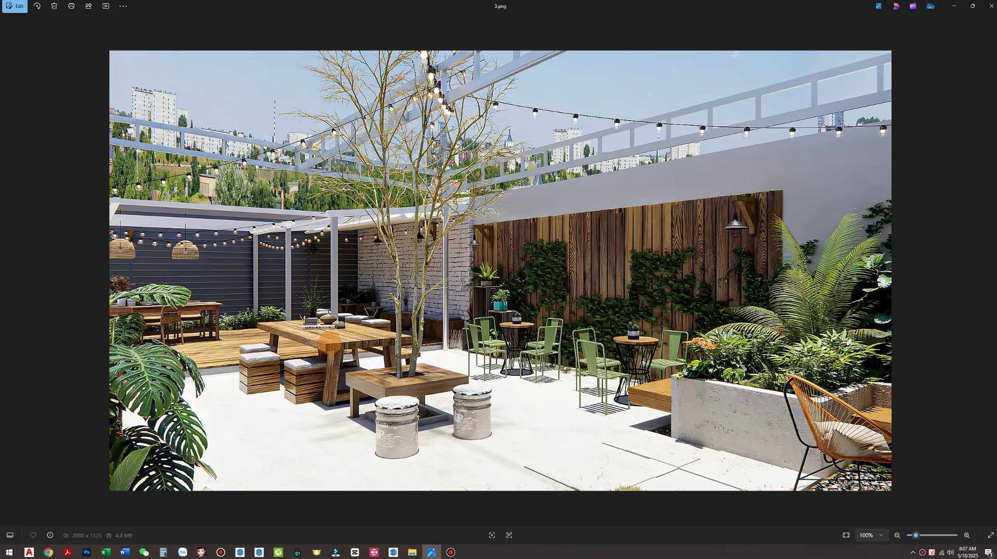
- Browse the café garden renders 1.png to 3.png and look closely at the stepping-stone courtyard in 2.png
key("Left")
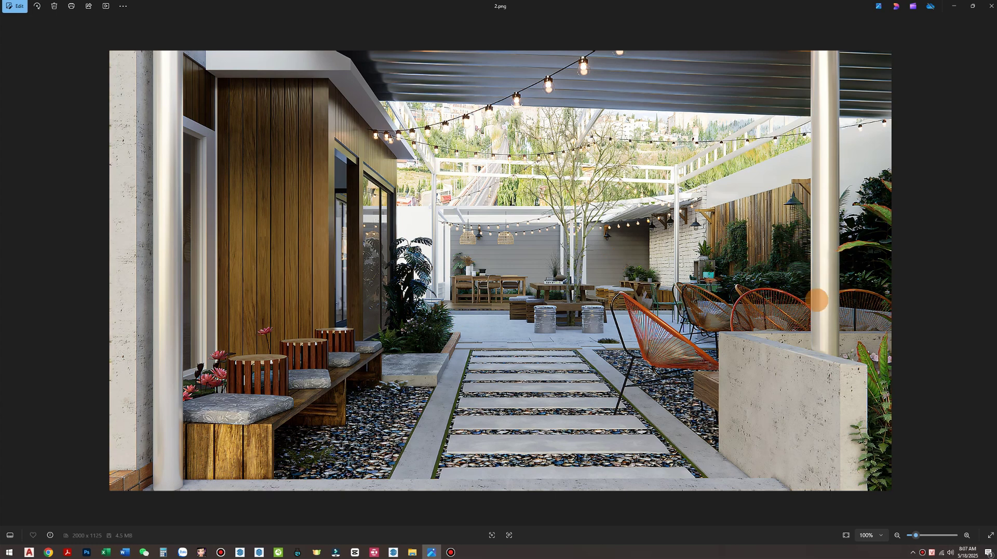
key("Left")
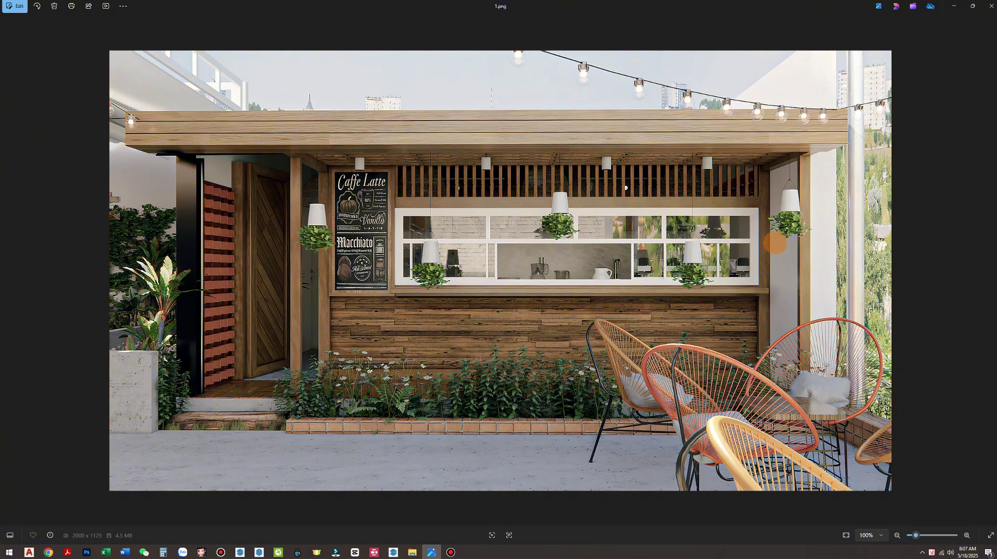
key("Right")
scroll(728, 284, "up", 5)
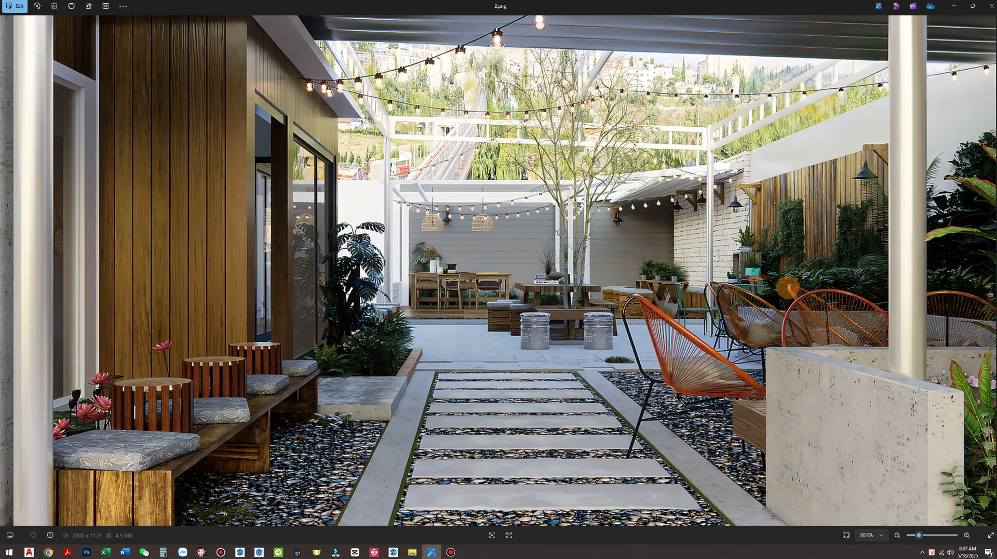
scroll(300, 342, "up", 4)
scroll(363, 332, "down", 7)
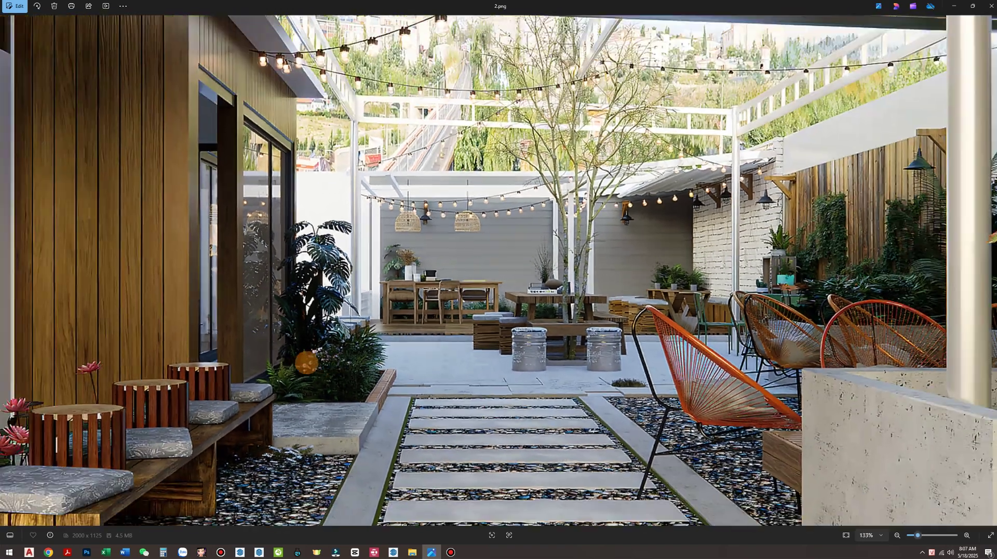
mouse_move(718, 287)
left_mouse_down()
mouse_move(738, 288)
mouse_move(711, 288)
left_mouse_up()
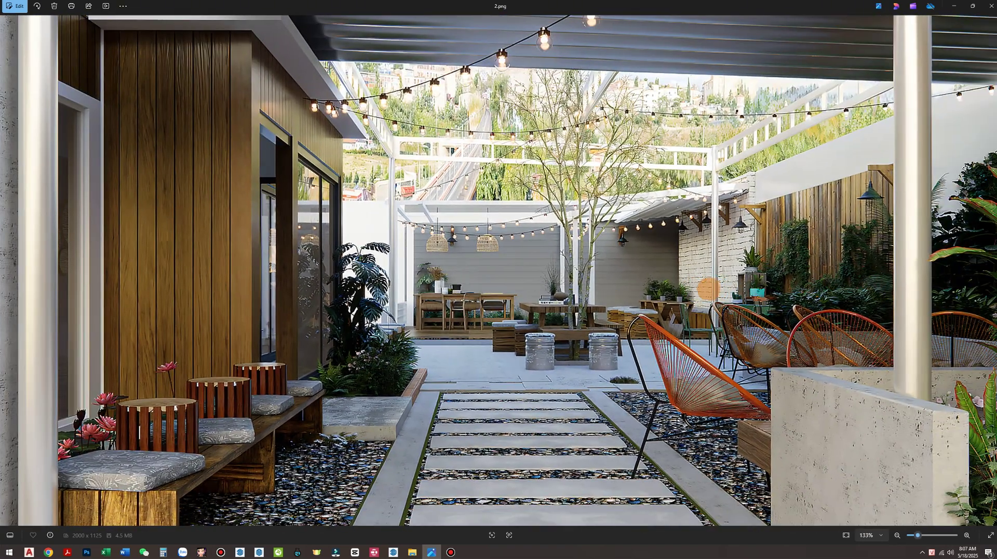
scroll(647, 312, "down", 3)
scroll(642, 317, "up", 2)
key("Left")
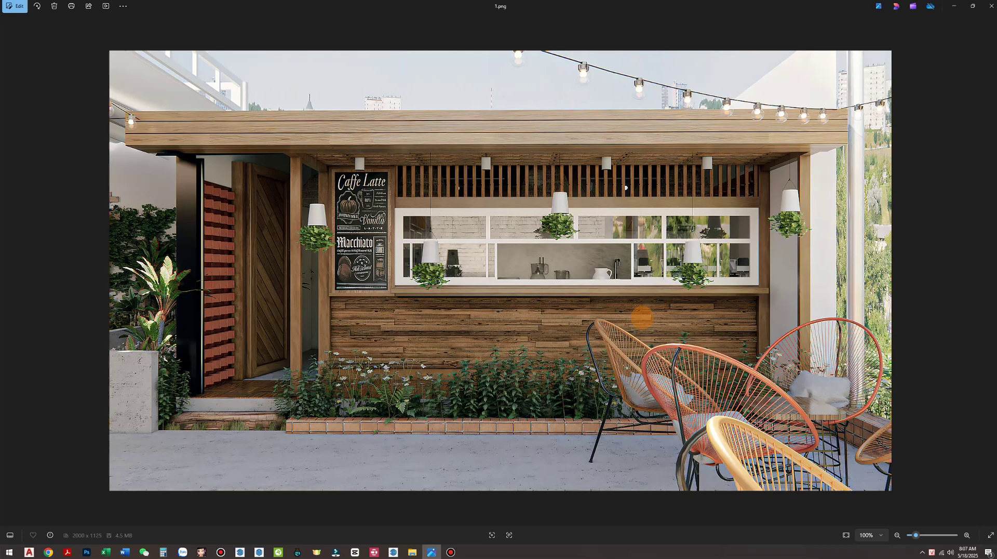
key("Right")
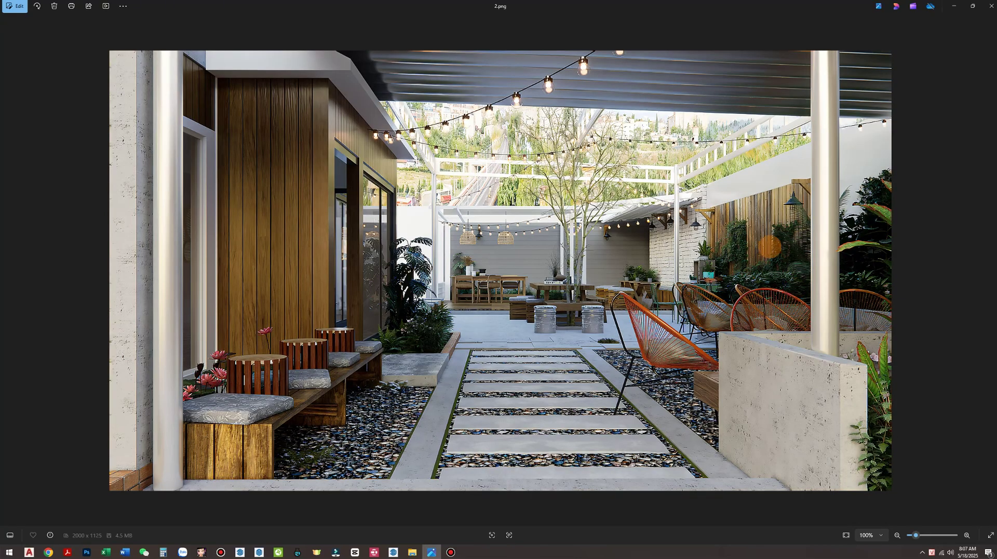
key("Right")
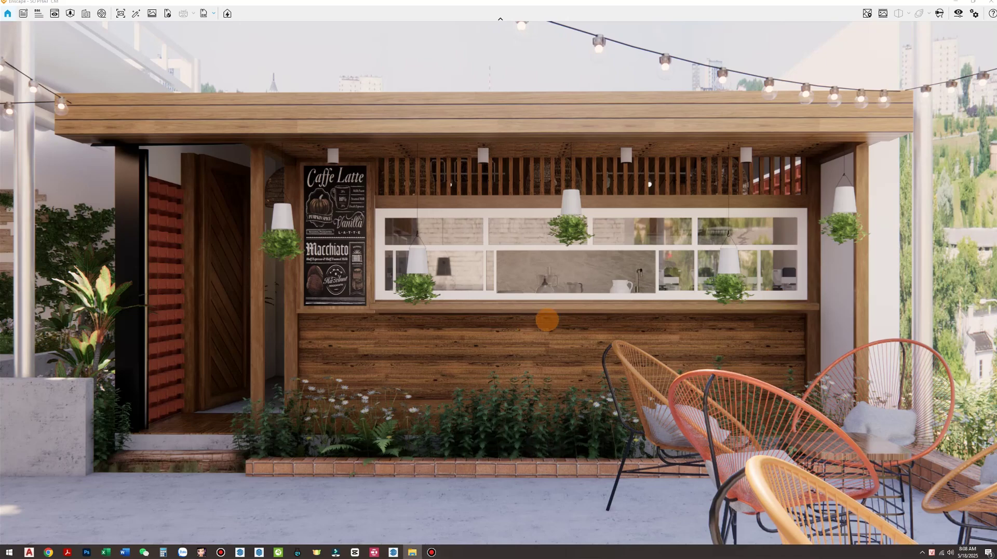
- Look around the café front in the Enscape view and switch to the SO PHAT_CM model in SketchUp
mouse_move(521, 300)
middle_mouse_down()
mouse_move(512, 283)
mouse_move(494, 285)
mouse_move(527, 307)
mouse_move(613, 300)
mouse_move(666, 277)
mouse_move(585, 277)
mouse_move(573, 292)
mouse_move(533, 302)
middle_mouse_up()
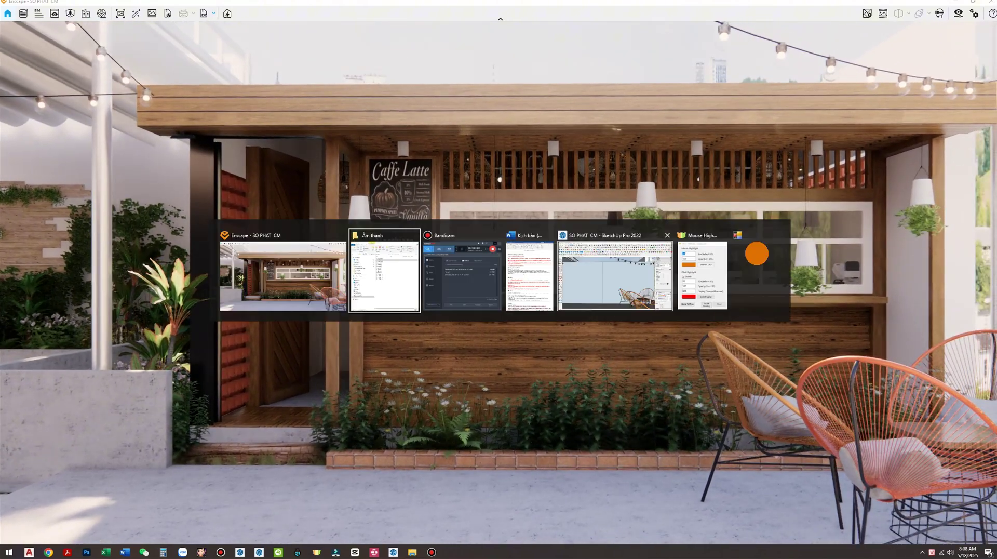
left_click(620, 274)
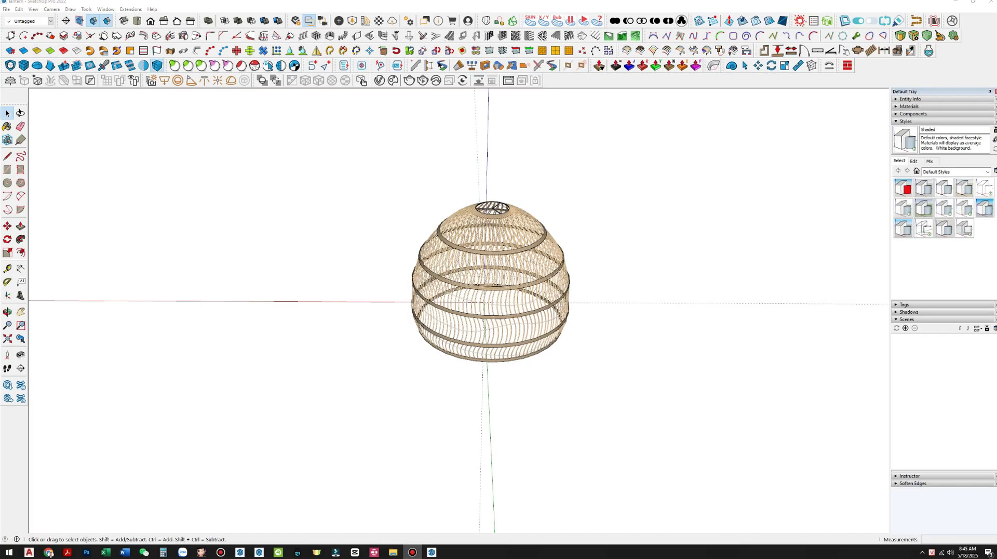
- Examine the woven lantern model from several sides, including its horizontal bands, thin strands and open base
mouse_move(493, 311)
middle_mouse_down()
mouse_move(540, 338)
mouse_move(436, 298)
mouse_move(567, 314)
mouse_move(193, 373)
mouse_move(236, 412)
mouse_move(318, 419)
mouse_move(586, 356)
mouse_move(570, 403)
mouse_move(264, 521)
mouse_move(485, 397)
mouse_move(459, 334)
mouse_move(407, 334)
mouse_move(319, 360)
mouse_move(408, 378)
mouse_move(534, 374)
mouse_move(407, 322)
mouse_move(497, 381)
mouse_move(596, 317)
mouse_move(325, 334)
mouse_move(329, 418)
mouse_move(414, 399)
mouse_move(267, 345)
mouse_move(309, 207)
mouse_move(341, 216)
middle_mouse_up()
scroll(459, 334, "up", 3)
left_click(459, 334)
scroll(446, 329, "up", 10)
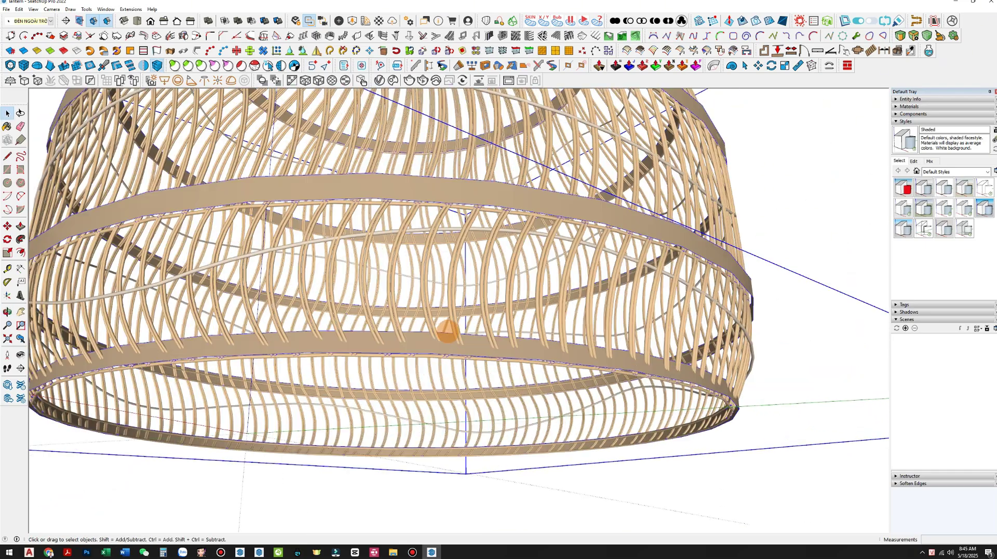
middle_click_drag(447, 330, 395, 299)
scroll(396, 299, "down", 10)
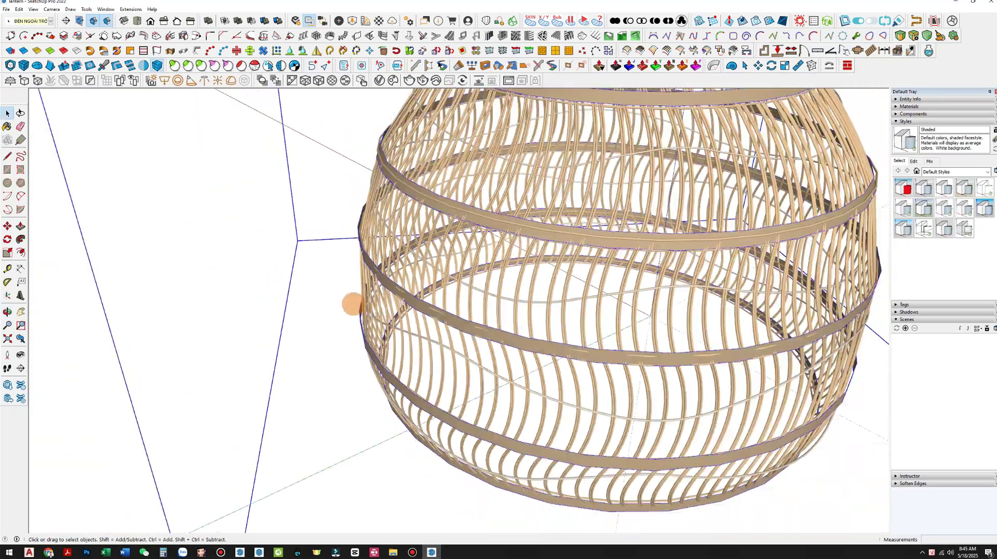
middle_click_drag(331, 318, 576, 305)
left_click(628, 329)
middle_click_drag(643, 385, 547, 307)
left_click(474, 313)
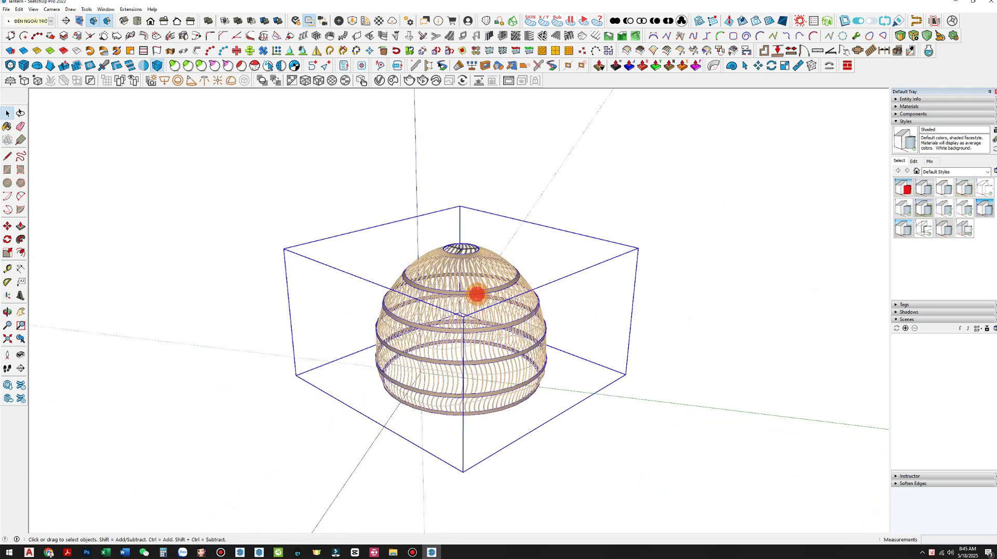
right_click(476, 294)
left_click(361, 198)
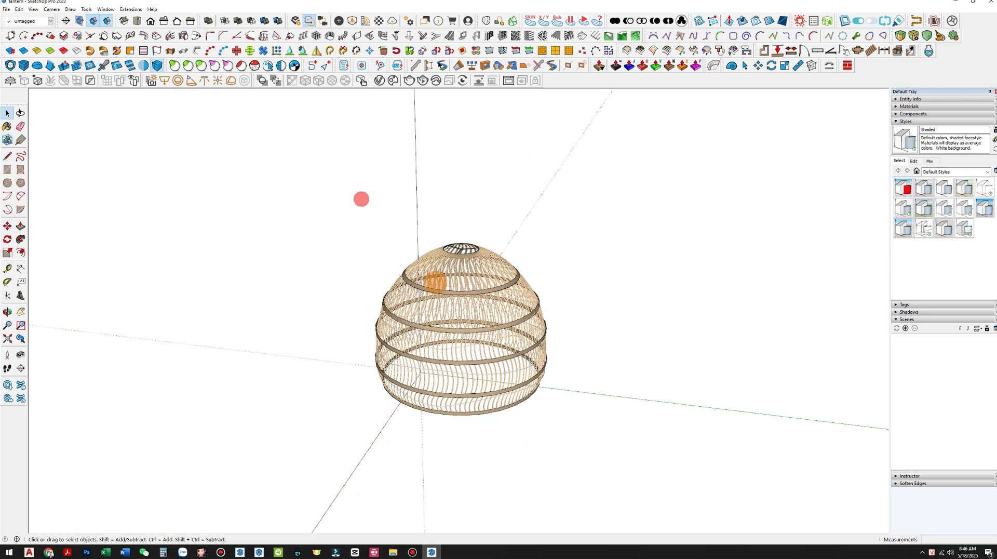
- Start a 3D model export of the selected lantern as an FBX file in Google Drive's 0. OTHER > 2. LANTERN folder
left_click(294, 189)
left_click(446, 291)
left_click(6, 9)
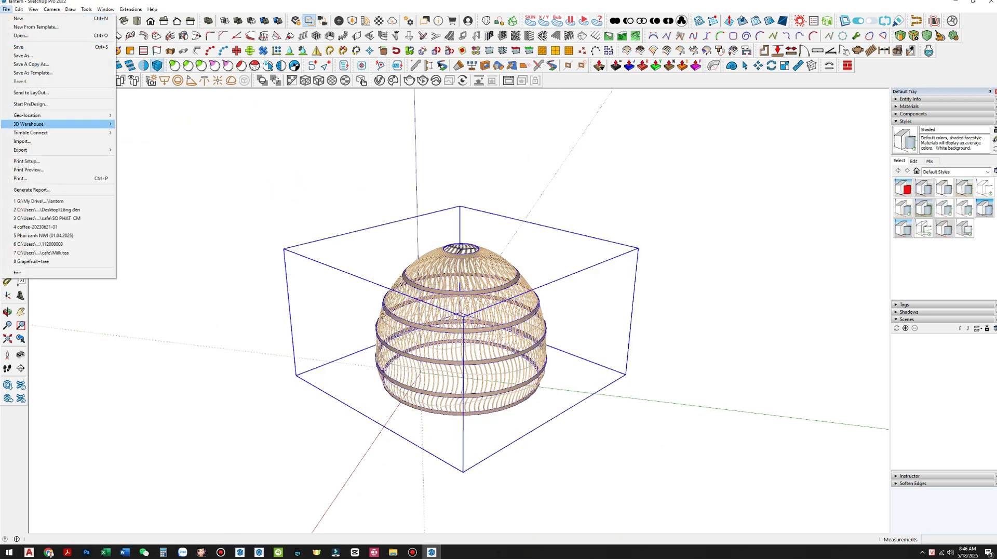
mouse_move(78, 149)
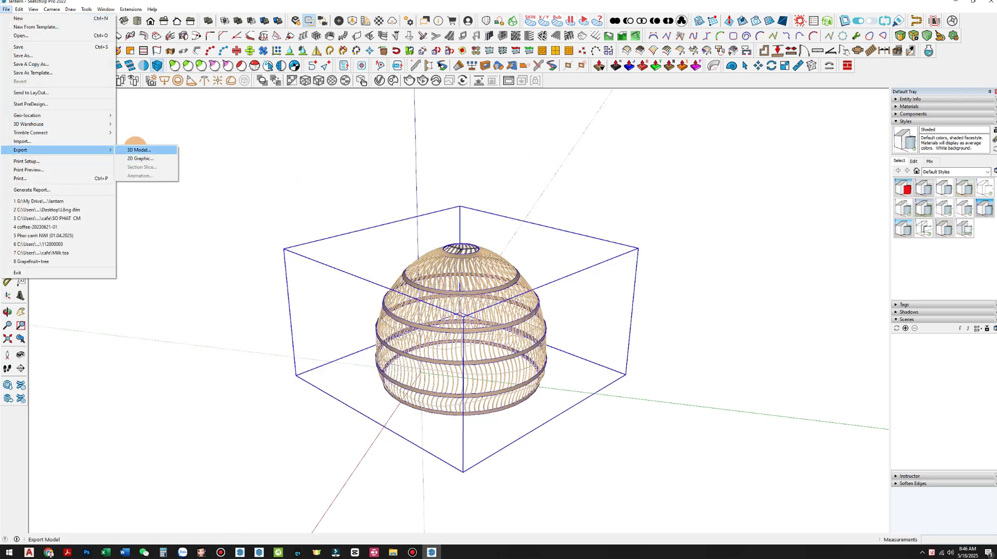
left_click(142, 150)
left_click(319, 203)
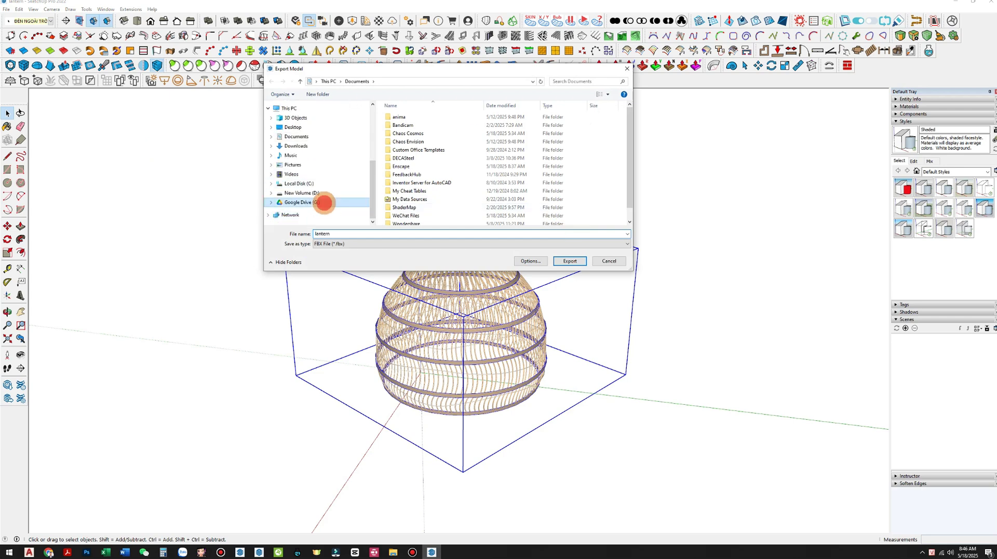
left_click(417, 119)
double_click(413, 124)
double_click(404, 133)
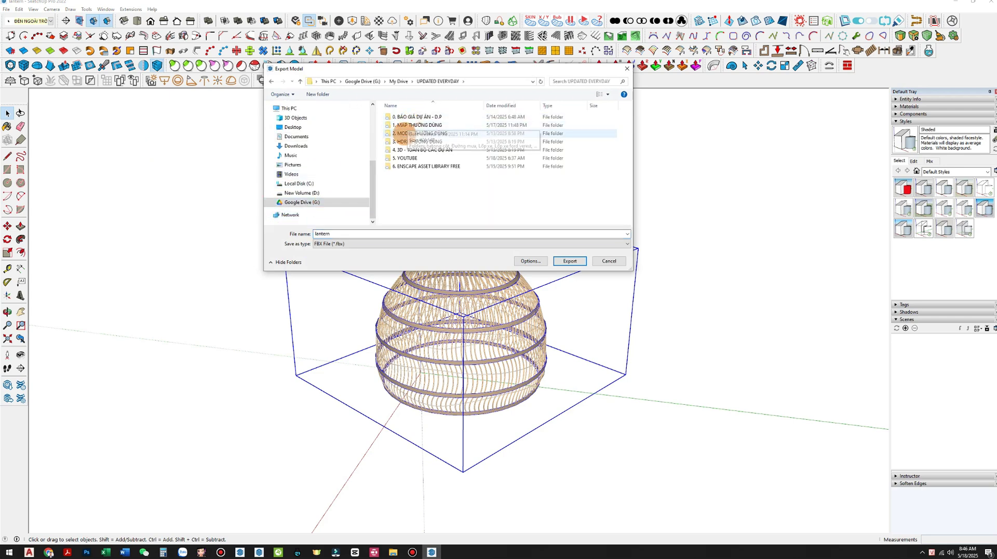
double_click(405, 117)
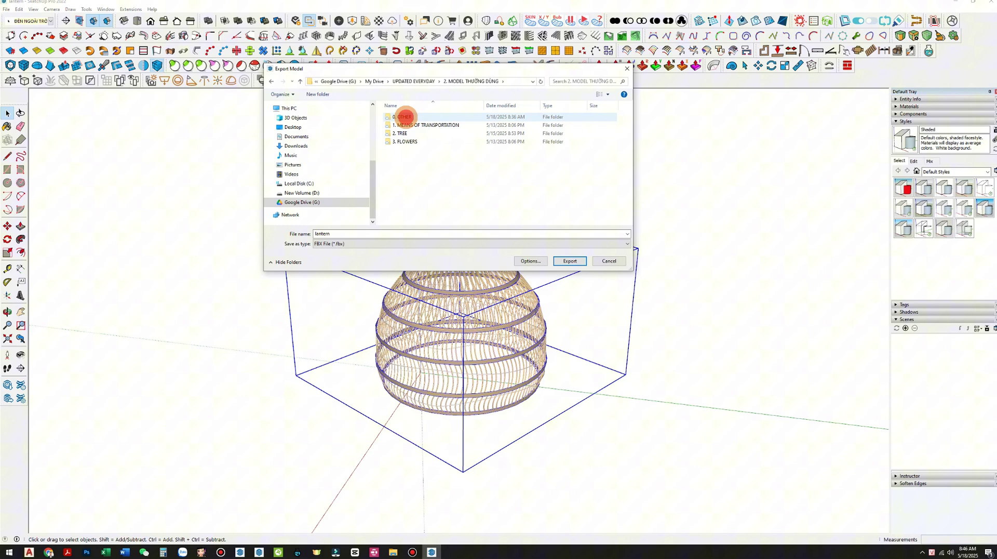
left_click(409, 125)
double_click(410, 125)
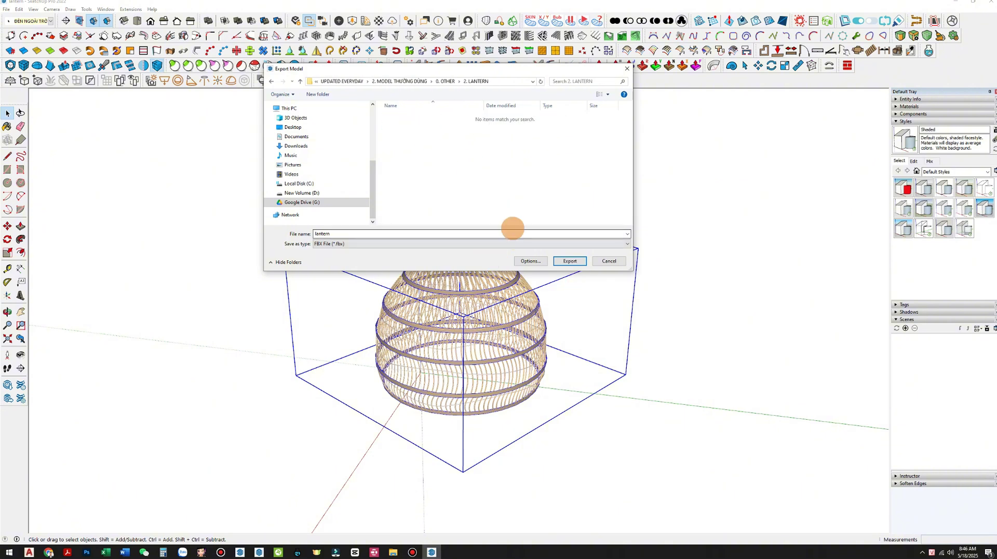
- Include texture maps and set the units to meters in the FBX options, and export the file as lantern
left_click(530, 260)
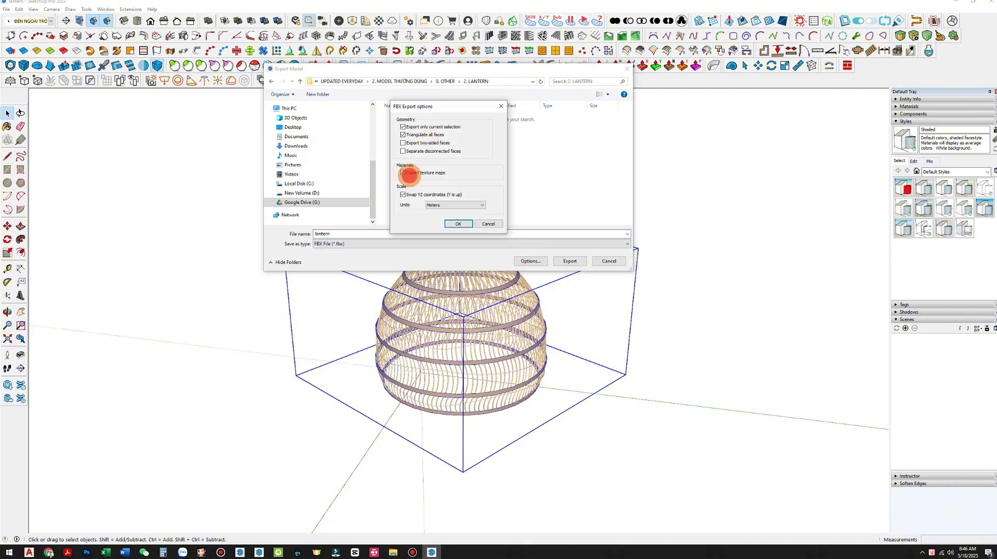
left_click(444, 205)
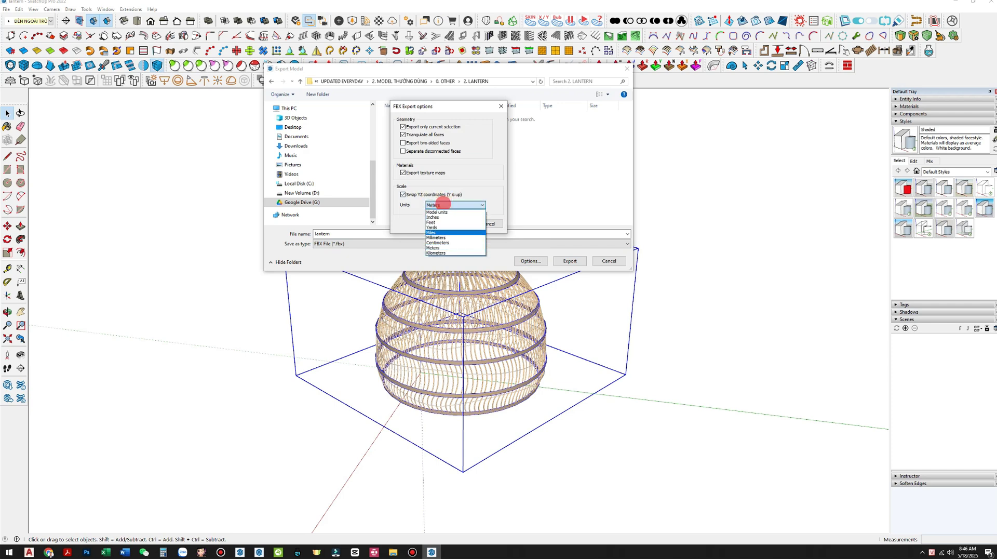
left_click(448, 248)
left_click(457, 223)
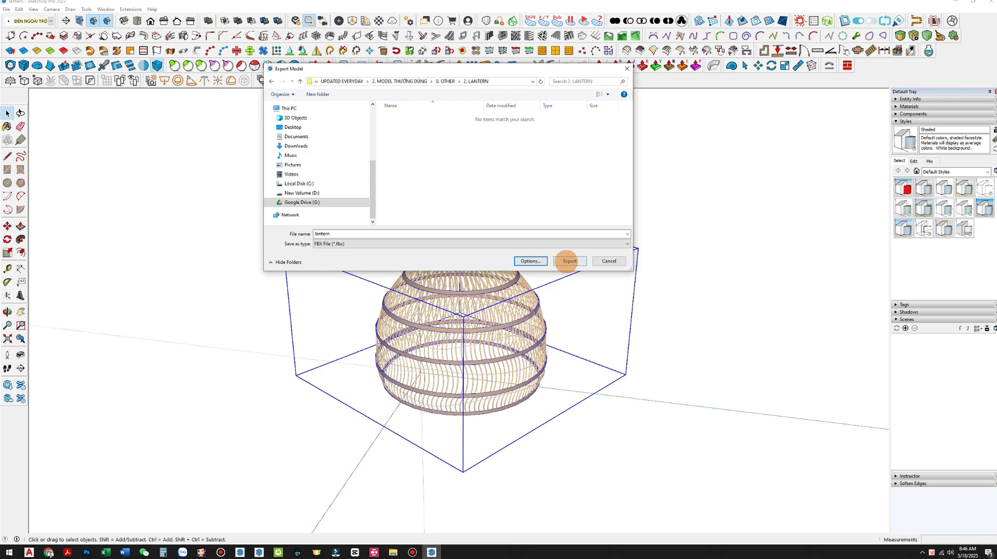
left_click(570, 260)
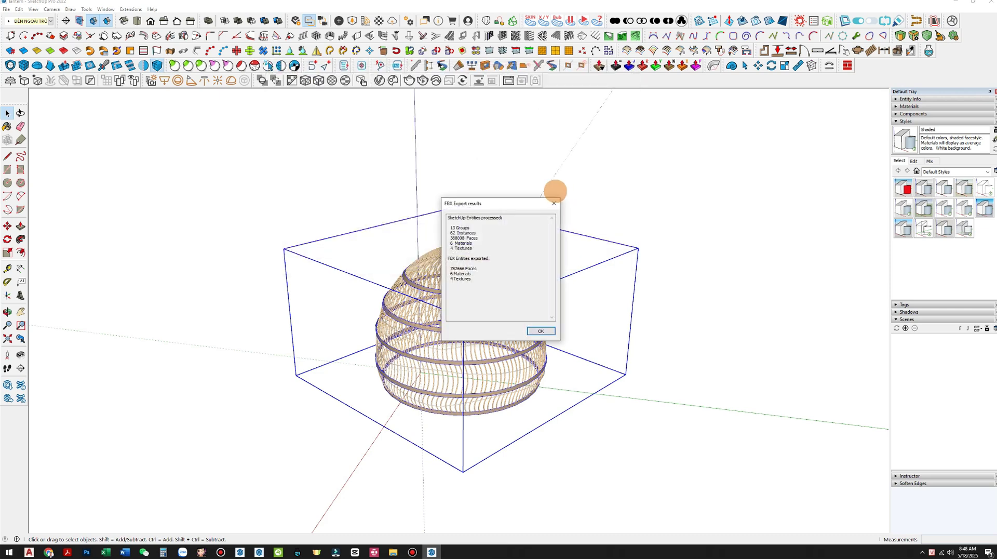
left_click(554, 203)
- Export the lantern as a V-Ray proxy mesh with Refined Clustering and 3000 preview faces, replacing the object, and inspect the simplified mesh
mouse_move(474, 318)
middle_mouse_down()
mouse_move(474, 352)
mouse_move(439, 312)
mouse_move(472, 383)
mouse_move(454, 403)
mouse_move(436, 278)
mouse_move(346, 395)
mouse_move(524, 389)
mouse_move(550, 416)
mouse_move(469, 363)
mouse_move(638, 364)
middle_mouse_up()
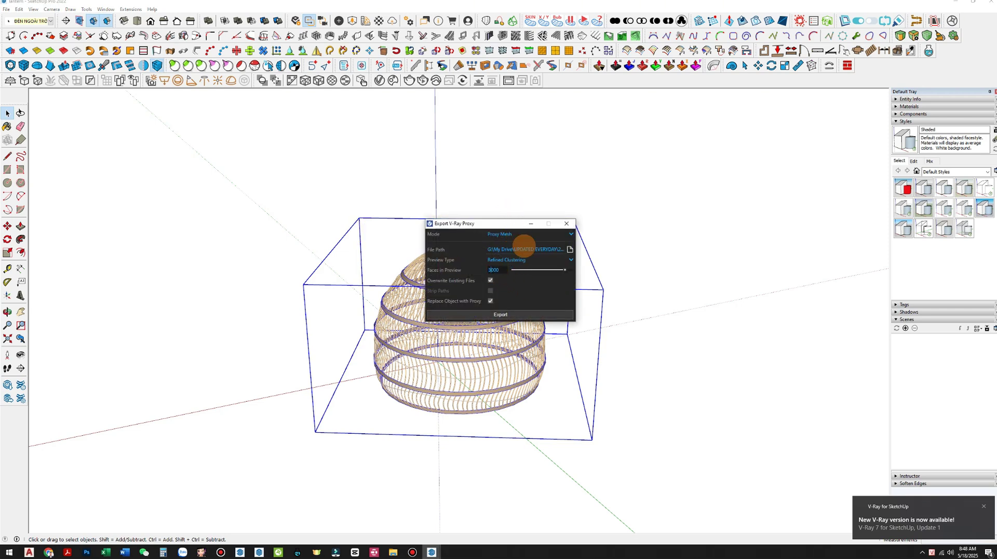
left_click(520, 314)
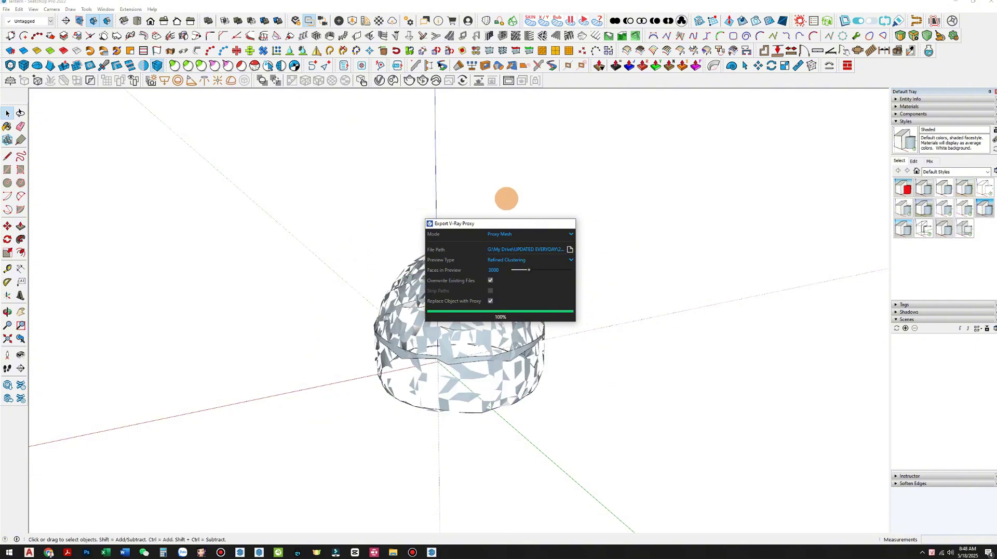
middle_click_drag(552, 258, 576, 330)
left_click(516, 324)
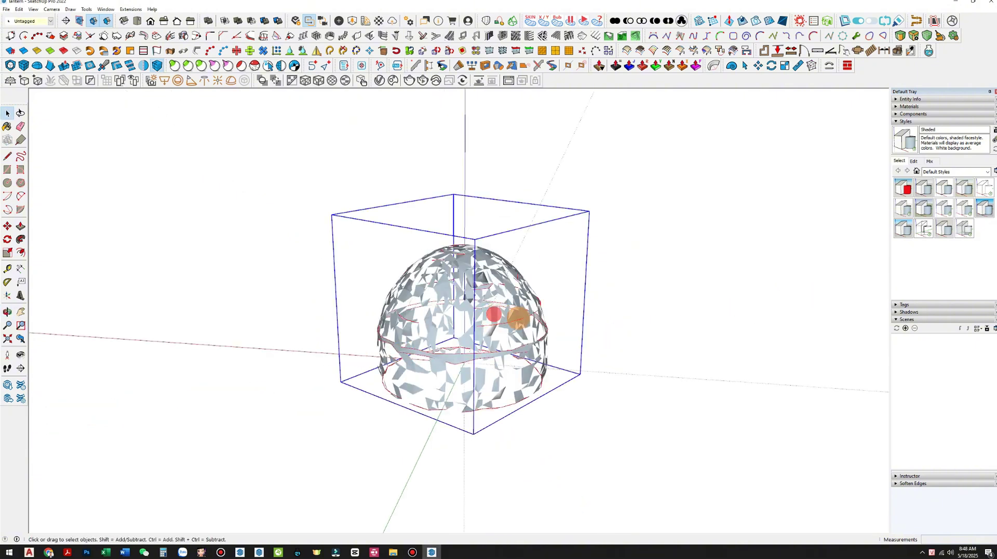
middle_click_drag(516, 324, 494, 438)
scroll(448, 339, "up", 3)
middle_click_drag(448, 338, 383, 323)
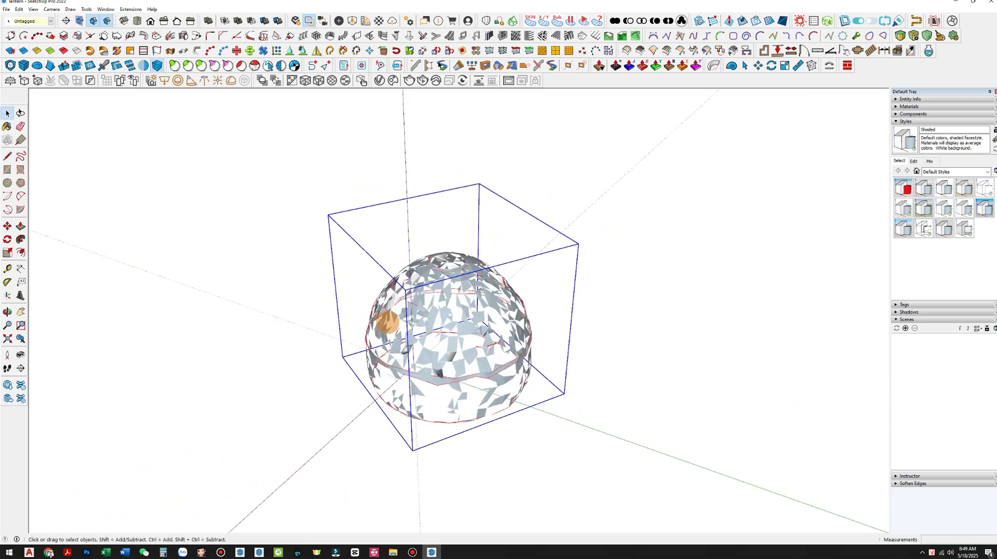
- Export the selected simplified lantern as an FBX file named lantern - PROXY in the 2. LANTERN folder, without texture maps and in meters
left_click(322, 218)
left_click(465, 300)
left_click(7, 9)
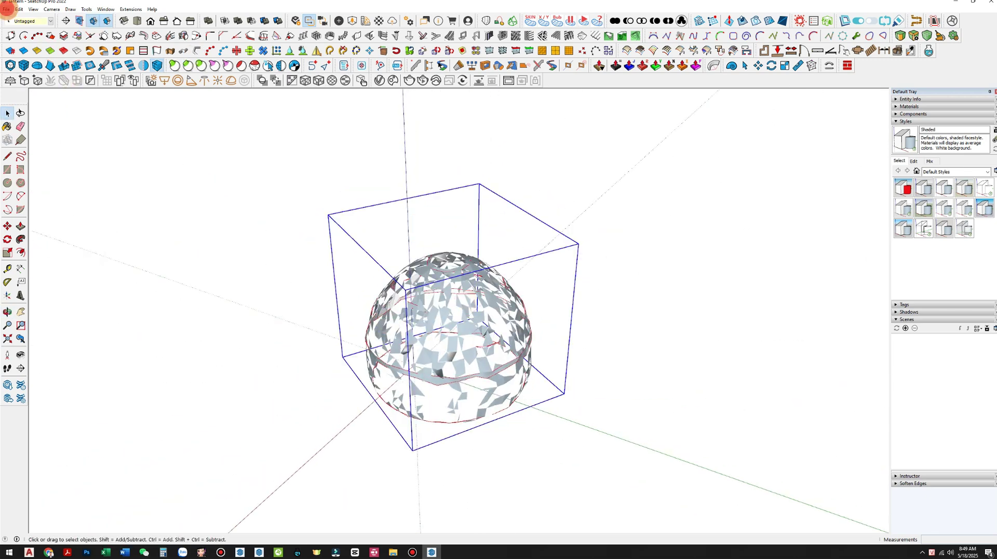
left_click(65, 147)
left_click(147, 150)
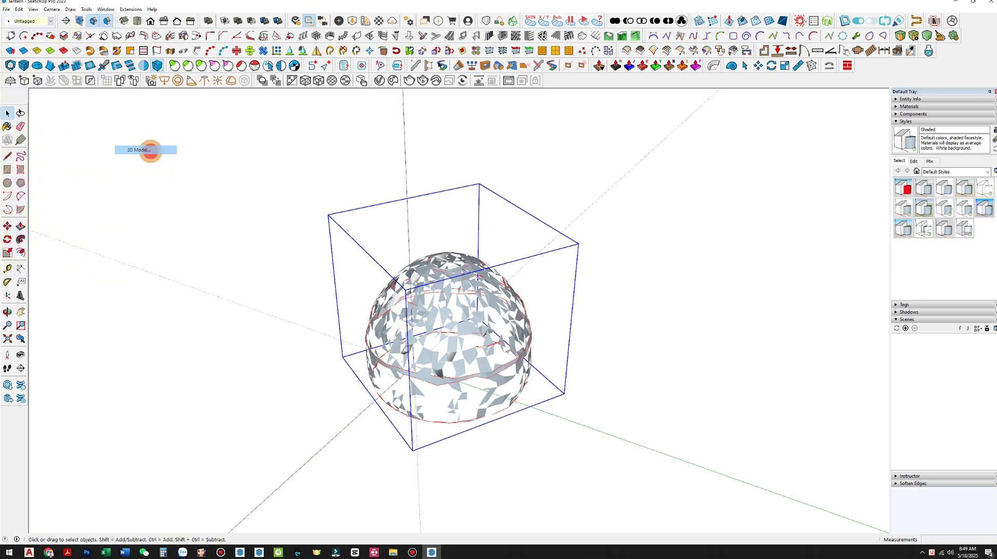
left_click(389, 234)
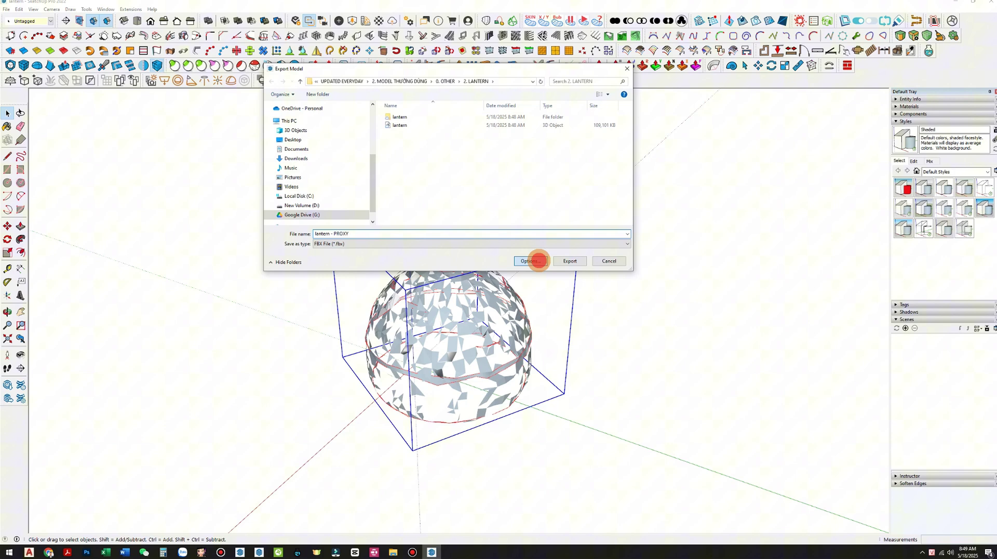
left_click(532, 260)
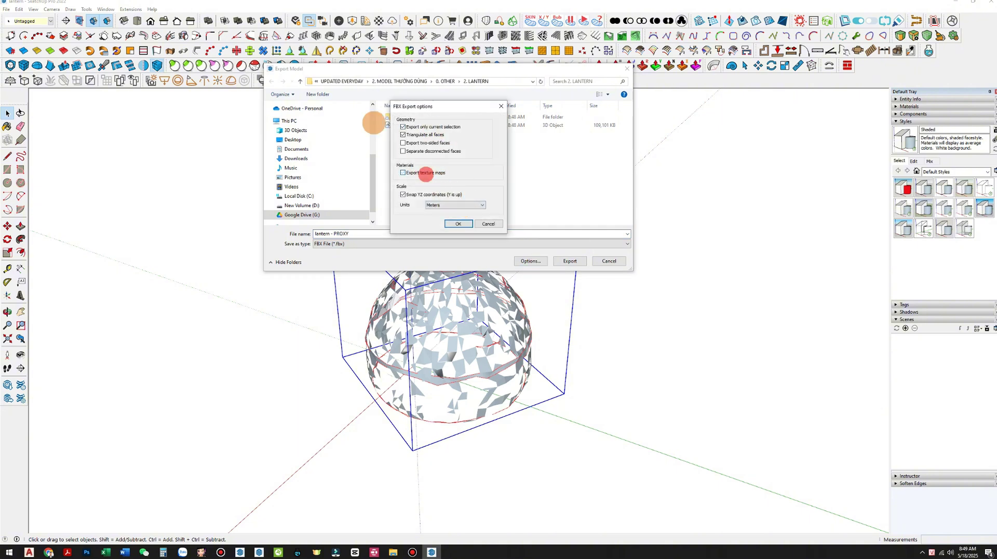
left_click(456, 223)
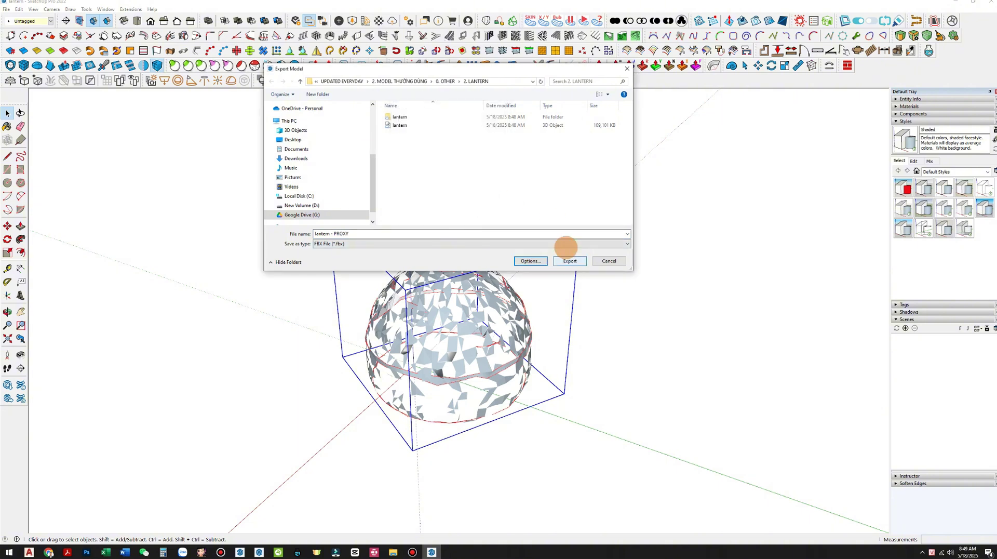
left_click(570, 261)
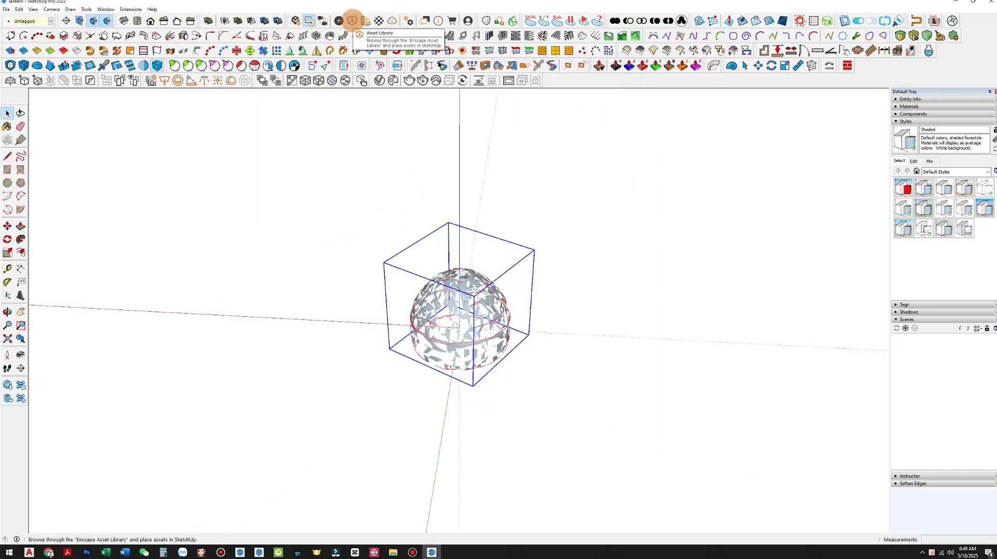
- Start a new custom asset in the Enscape Asset Library and maximize the asset editor
left_click(353, 21)
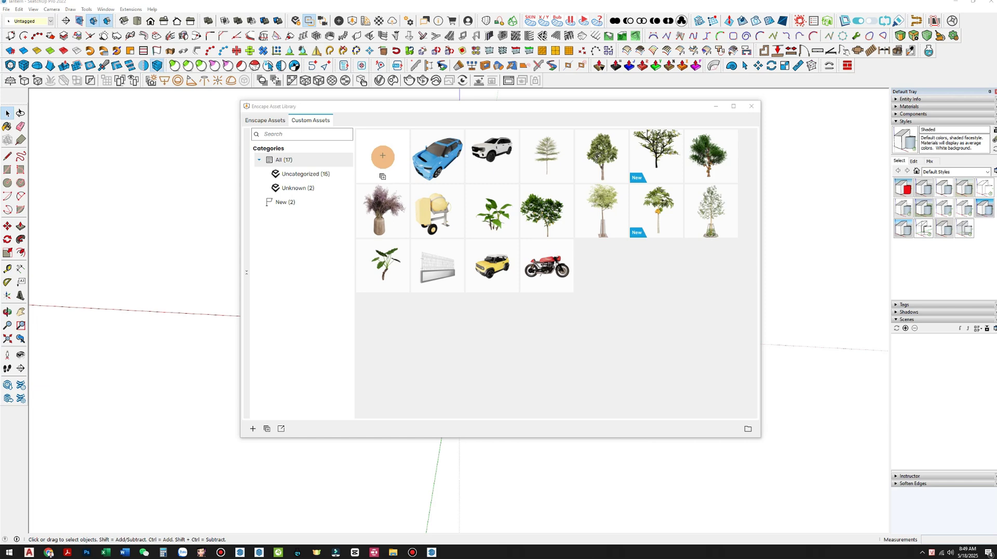
left_click(382, 156)
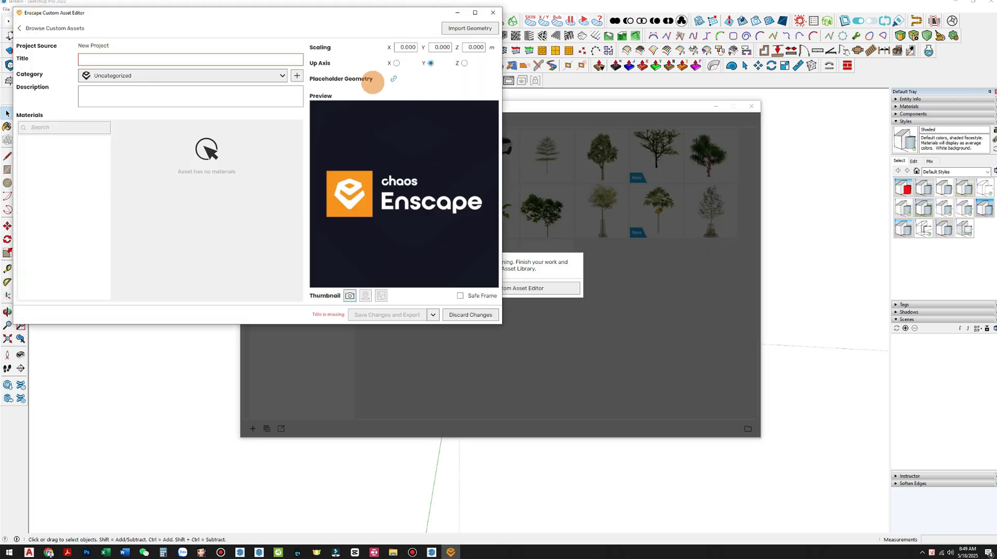
left_click(474, 13)
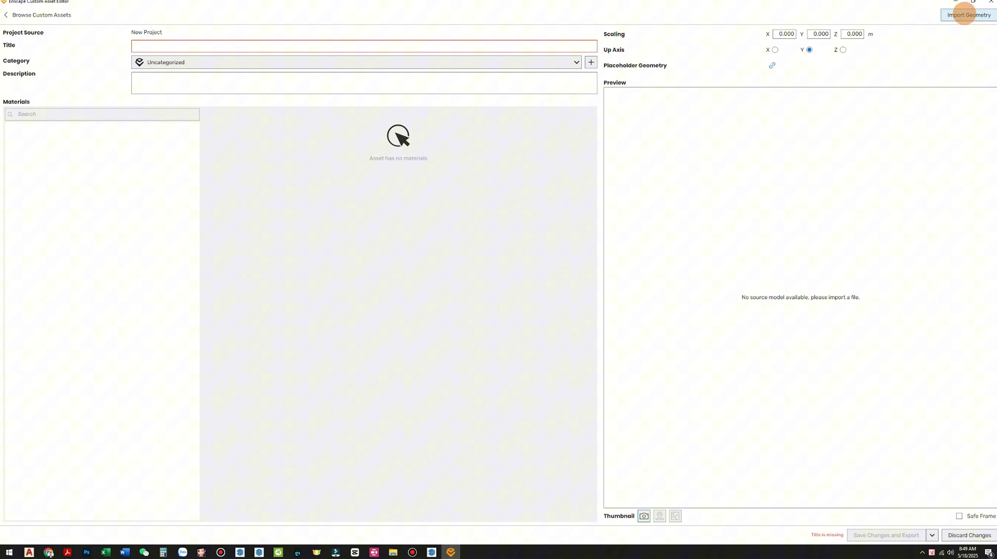
- Import the full lantern model from the 0. OTHER > 2. LANTERN folder as the asset's geometry and inspect its preview
left_click(961, 16)
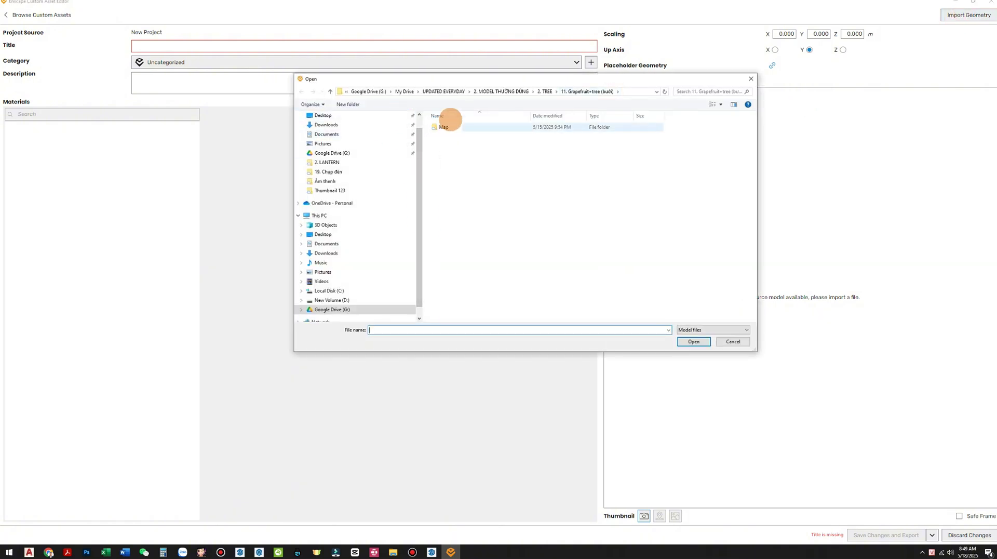
left_click(330, 92)
left_click(330, 92)
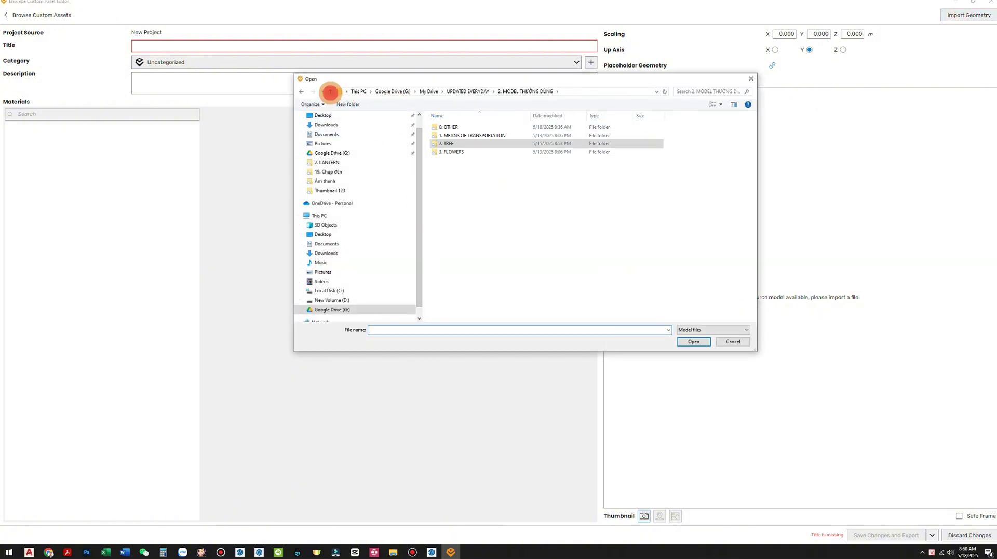
double_click(459, 128)
left_click(458, 135)
double_click(458, 135)
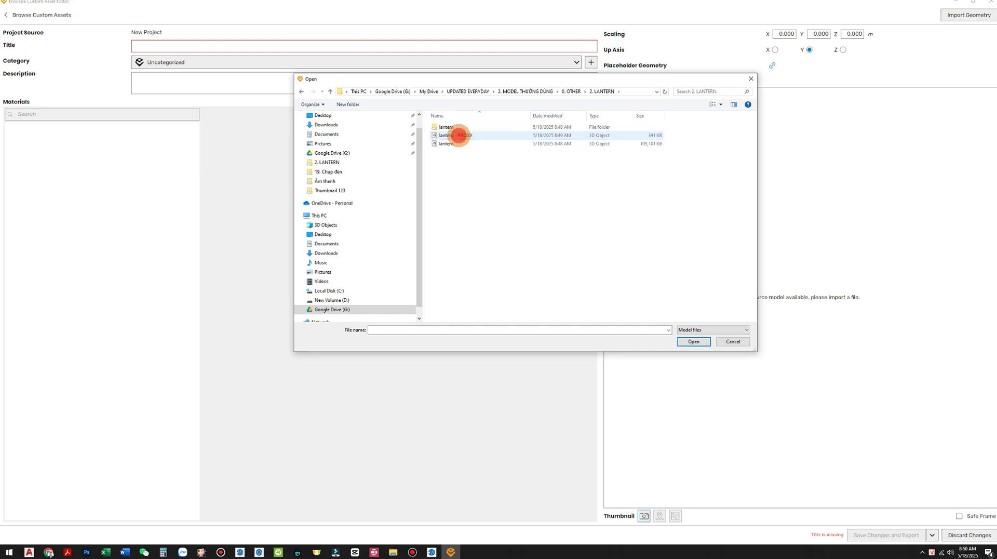
left_click(455, 141)
left_click(692, 342)
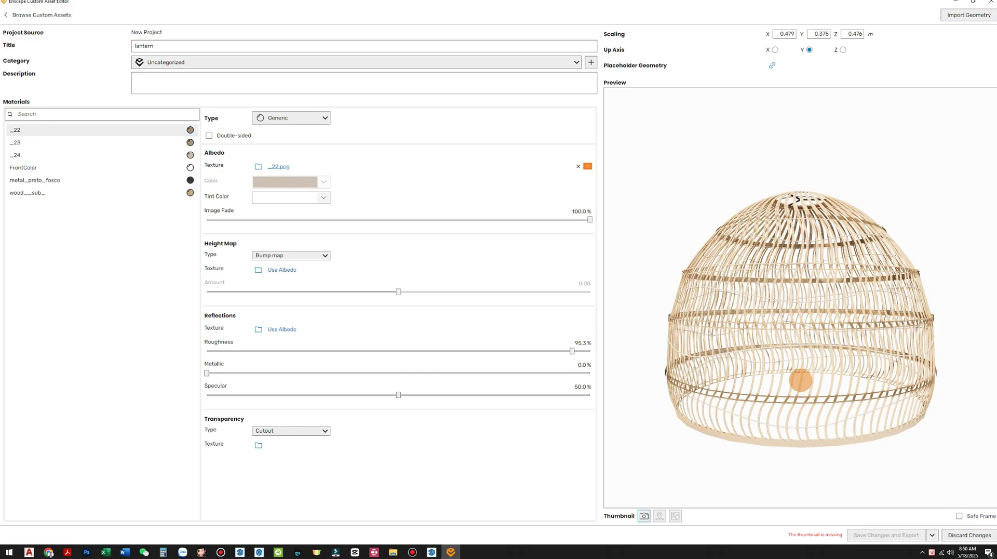
scroll(821, 318, "down", 2)
scroll(844, 315, "up", 5)
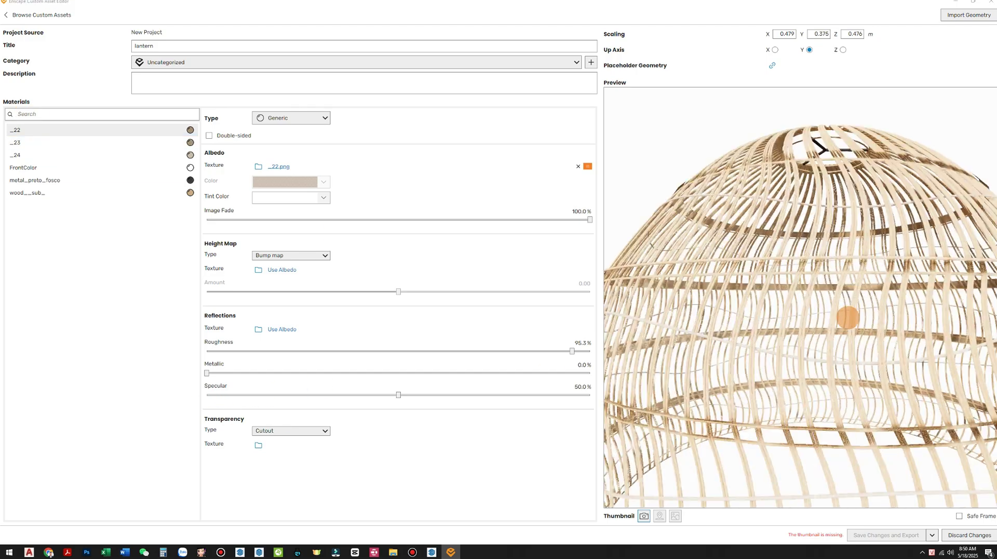
scroll(838, 312, "down", 5)
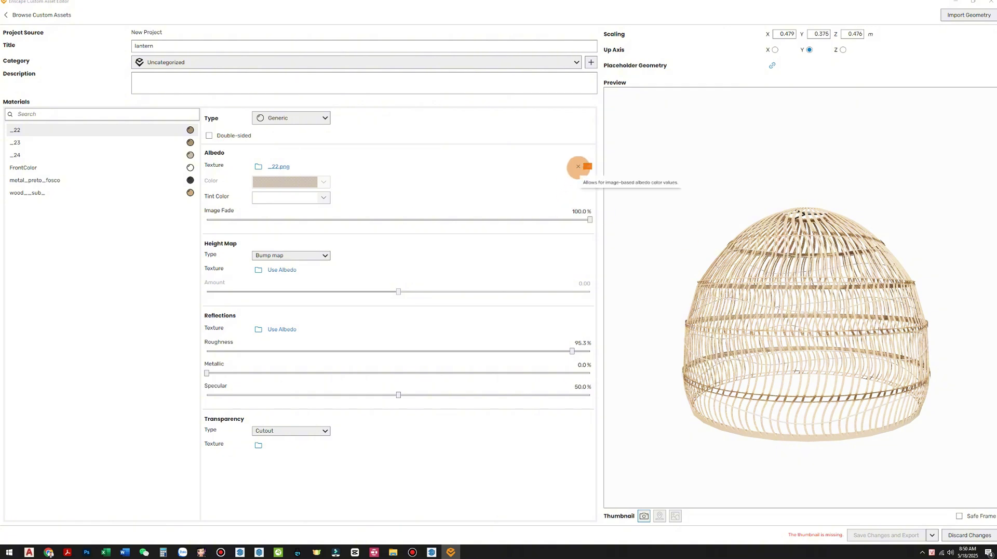
- Replace material _22's albedo texture with the wood__sub_ image from the lantern folder and set its roughness to 32.9%
left_click(578, 166)
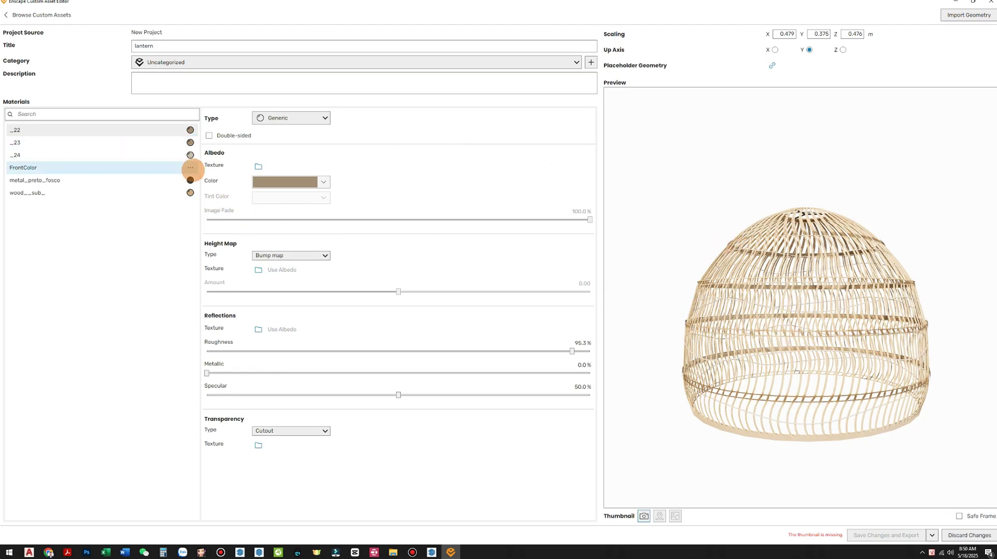
left_click_drag(323, 351, 333, 352)
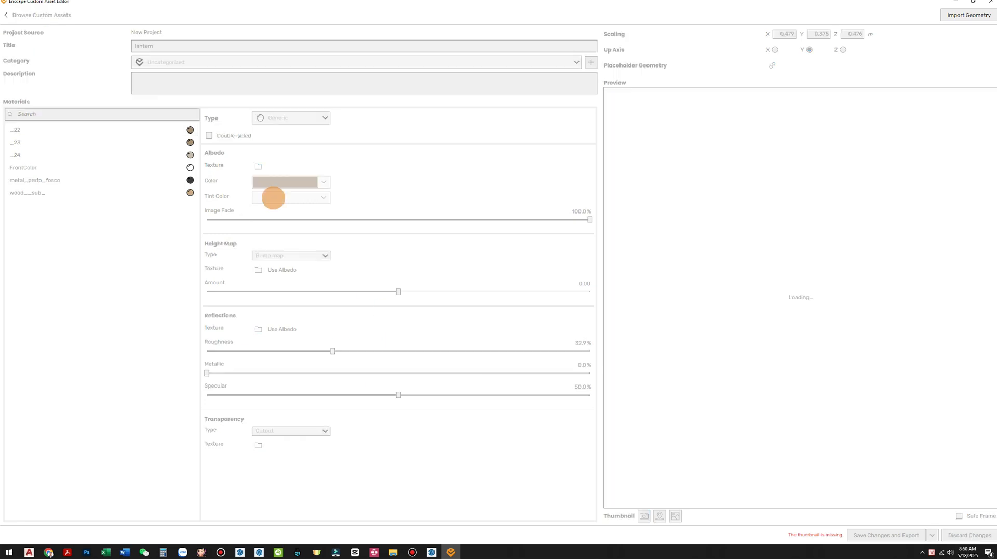
left_click(258, 166)
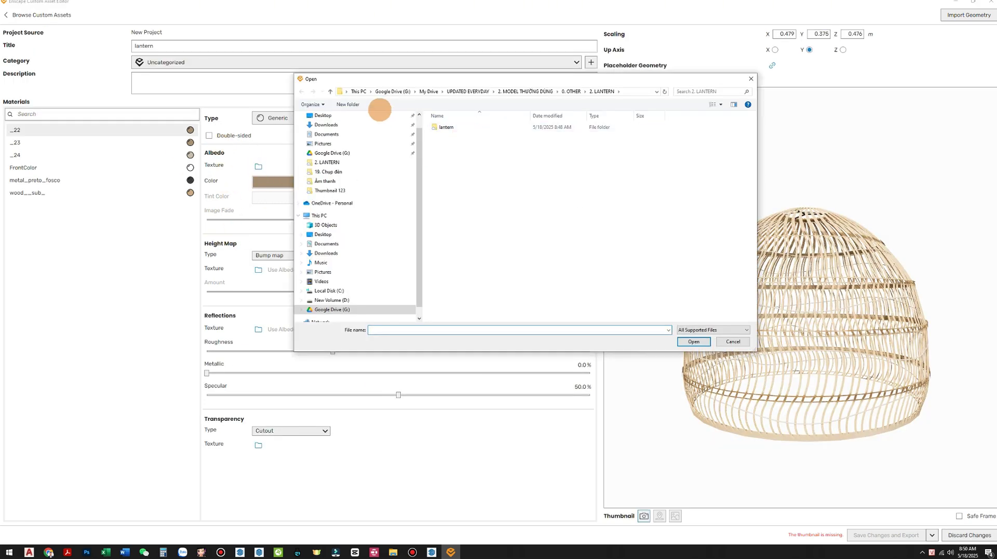
double_click(445, 126)
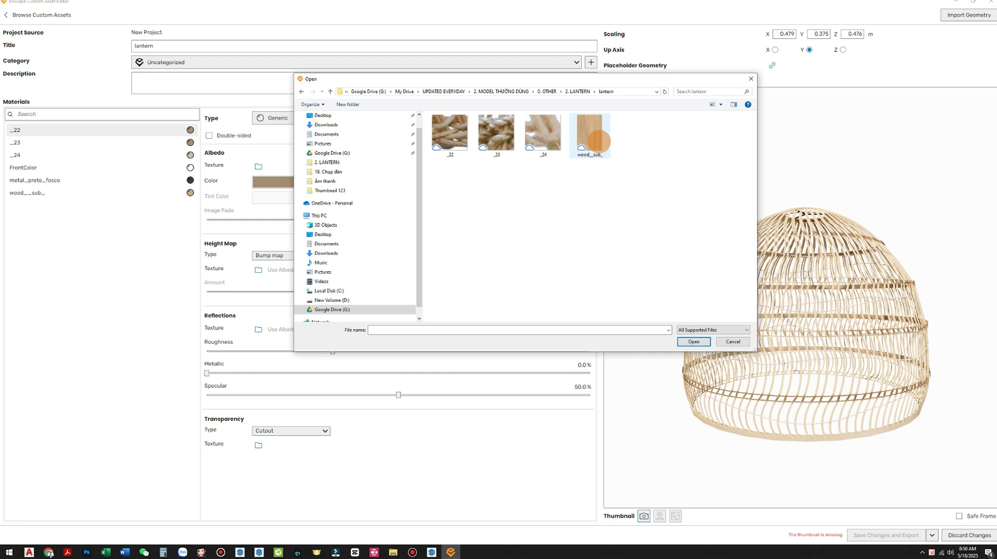
left_click(592, 135)
left_click(692, 341)
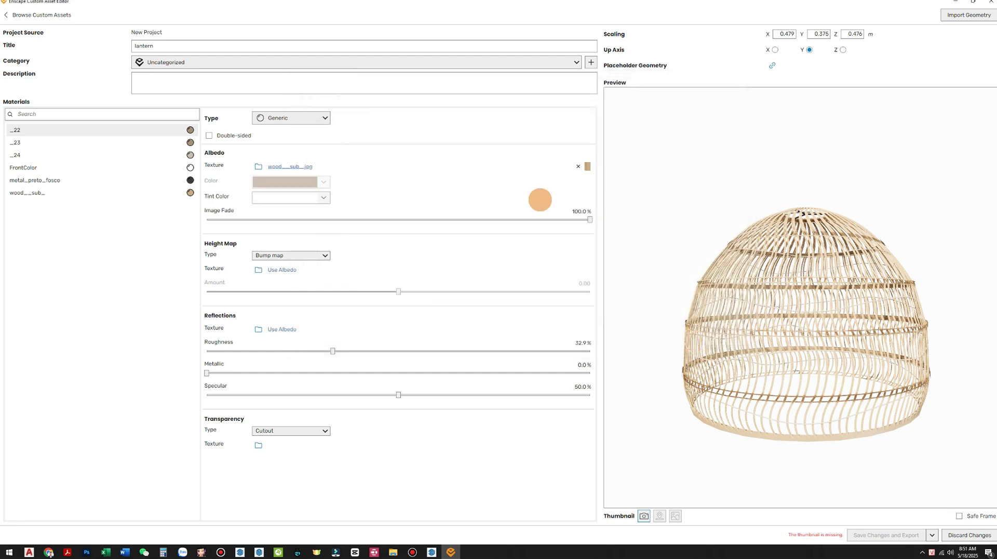
- Use the albedo image as material _22's reflections texture, and check the settings of materials _23, FrontColor and wood__sub_
left_click(259, 329)
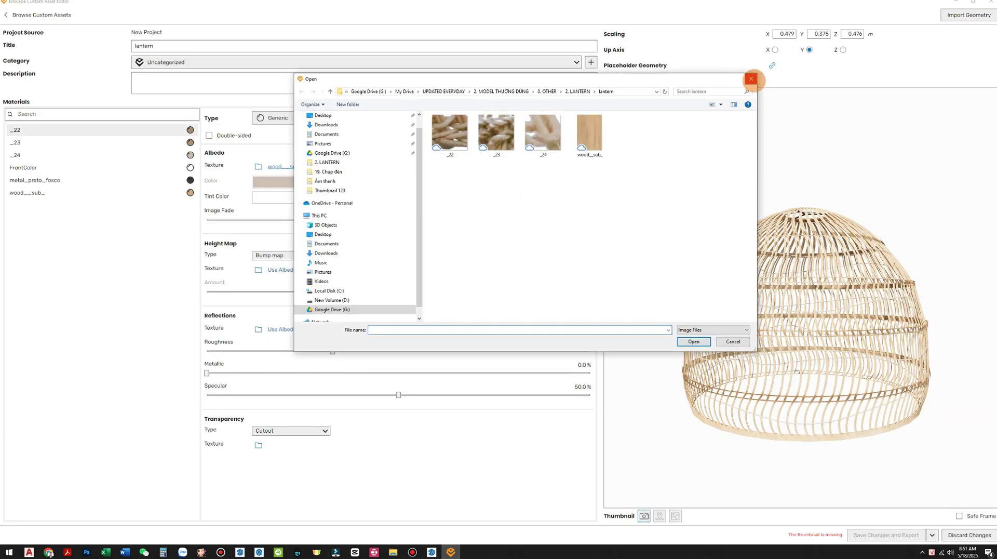
left_click(750, 78)
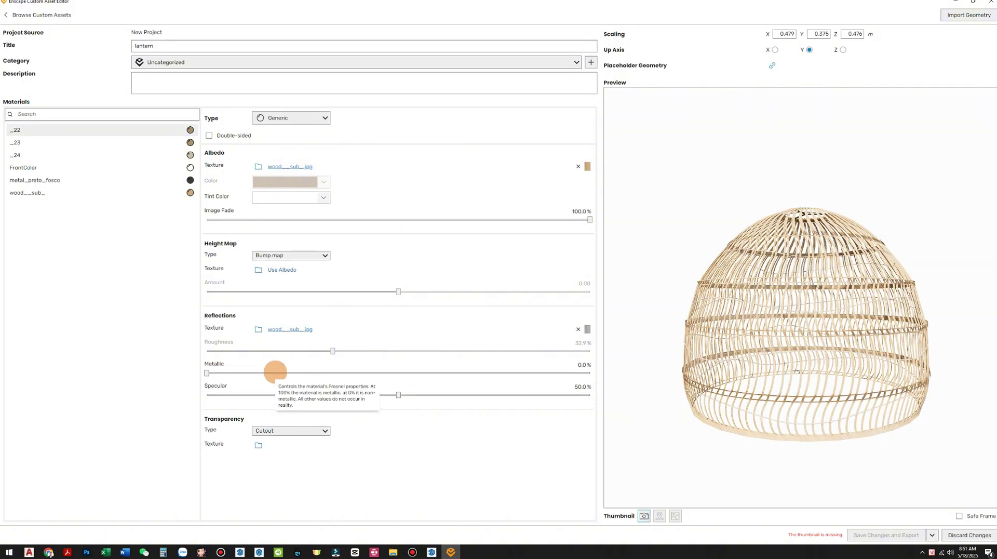
left_click(276, 372)
left_click(29, 139)
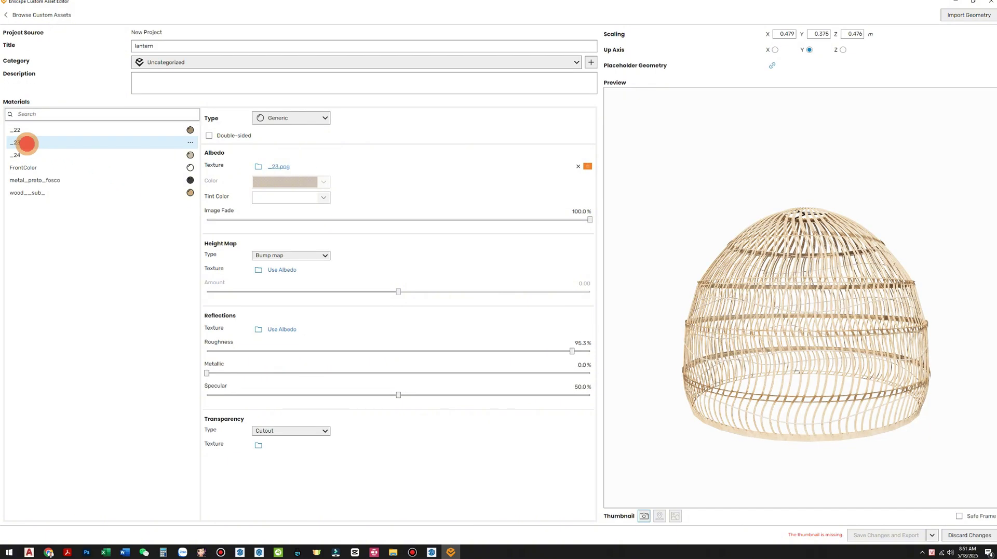
left_click(34, 170)
left_click(34, 192)
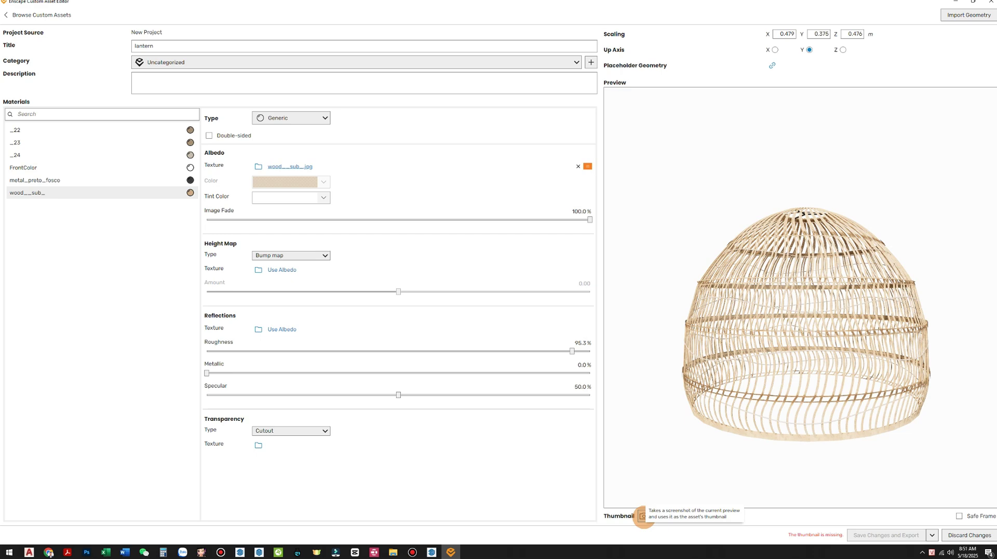
- Capture the current preview as the asset's thumbnail and link lantern - PROXY as its placeholder geometry
left_click(643, 516)
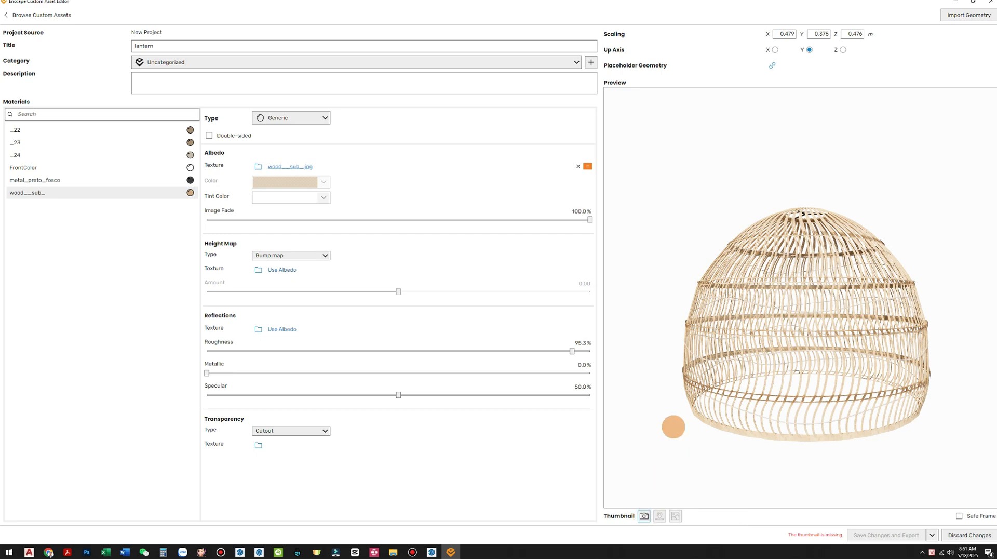
left_click(644, 516)
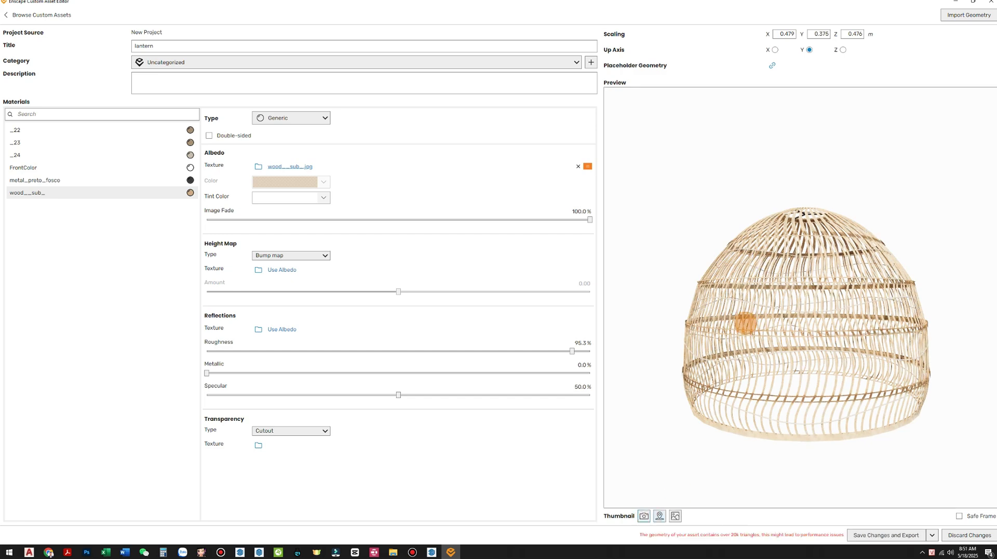
left_click(772, 65)
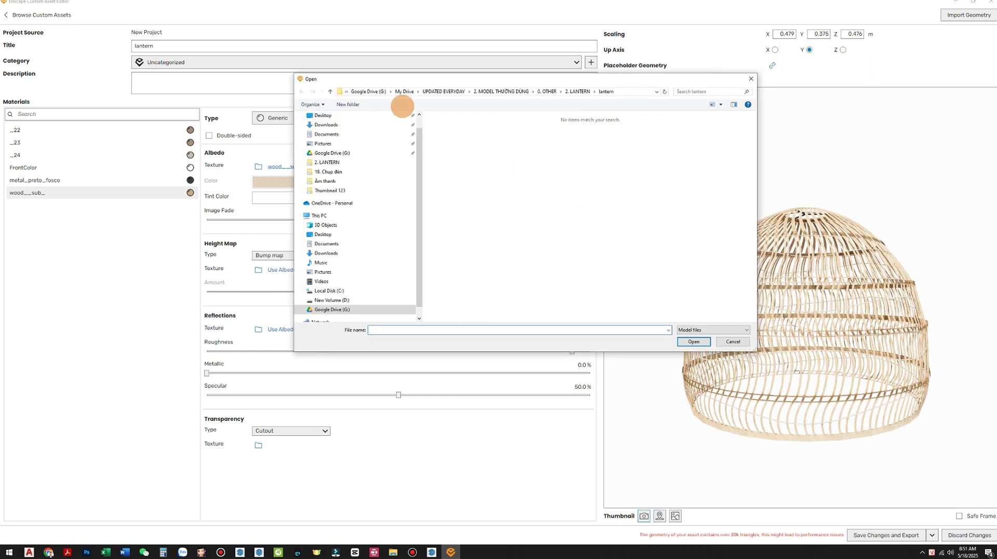
left_click(330, 91)
left_click(457, 135)
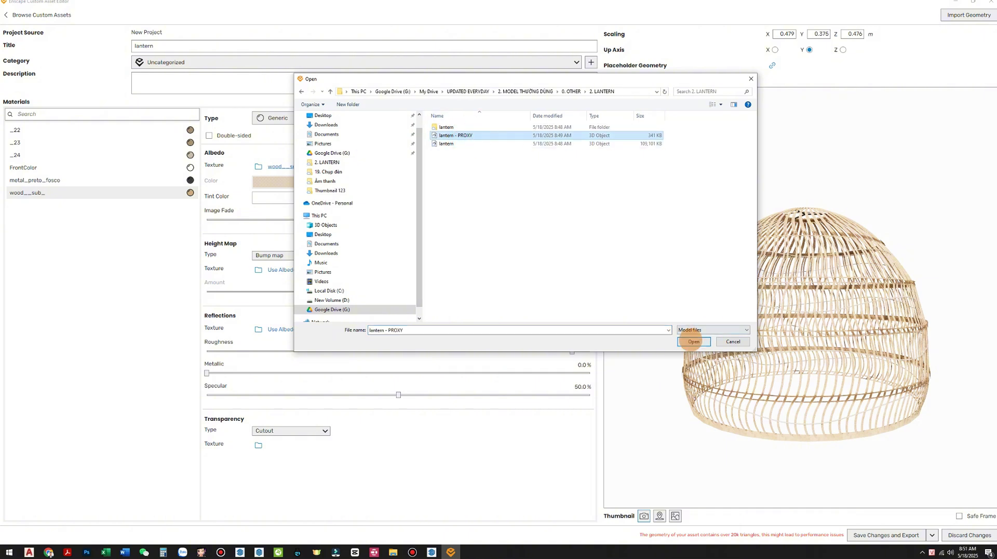
left_click(693, 341)
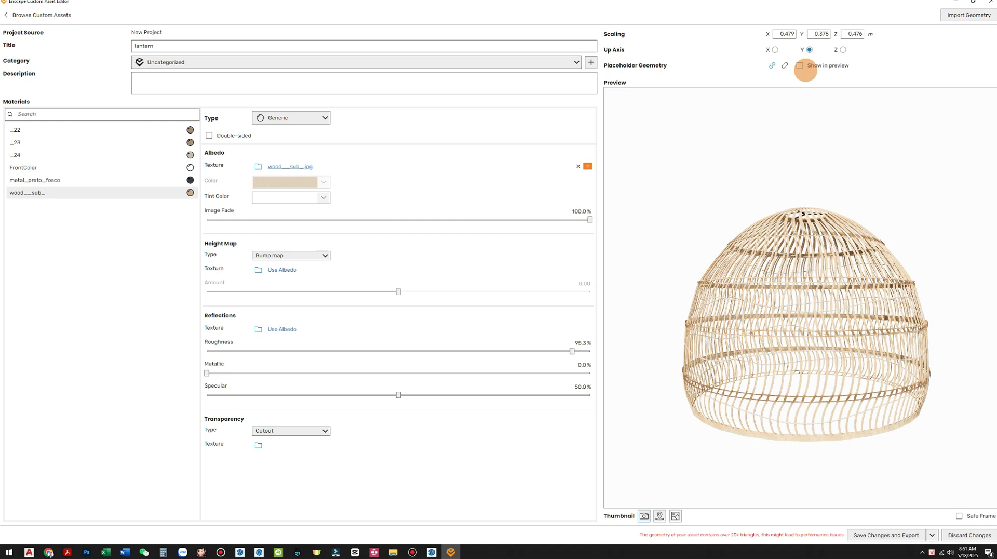
- Compare the placeholder with the full lantern in the preview, and save and export the asset with the full model shown
left_click(800, 65)
left_click(799, 66)
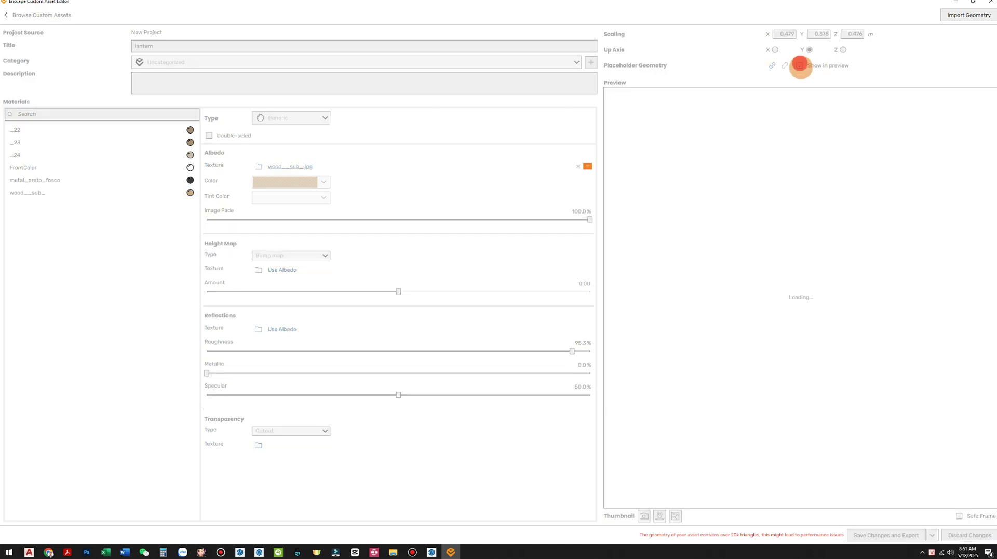
left_click(799, 66)
left_click(799, 65)
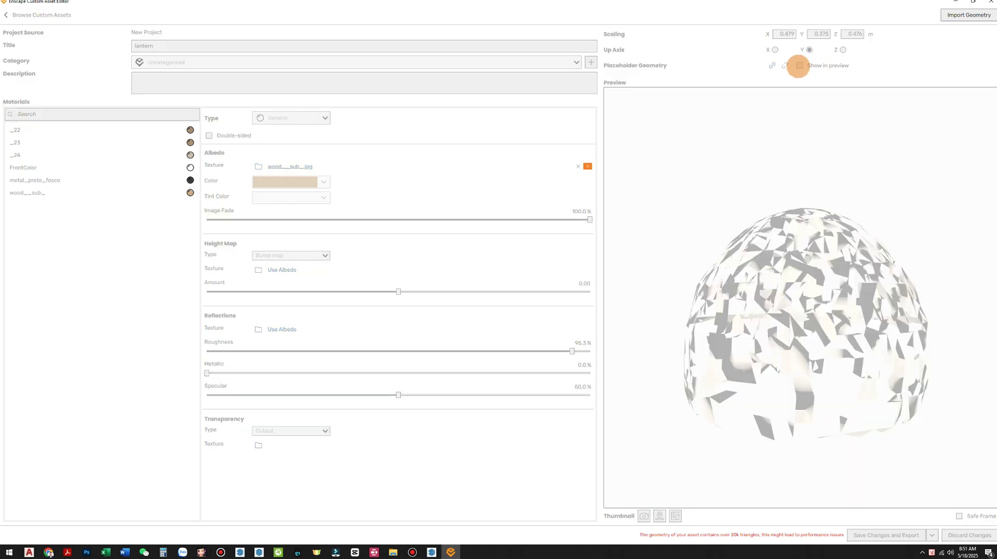
left_click(798, 66)
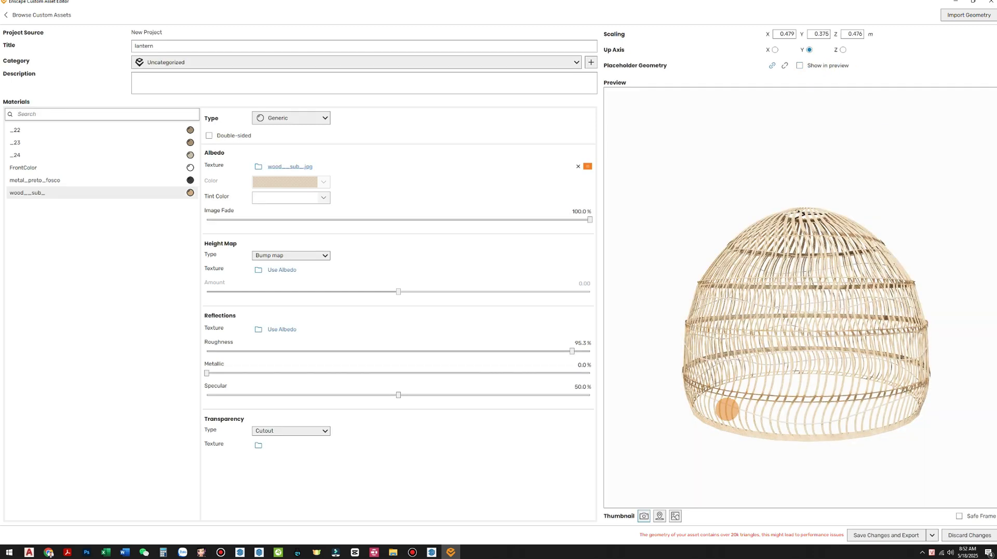
left_click(888, 535)
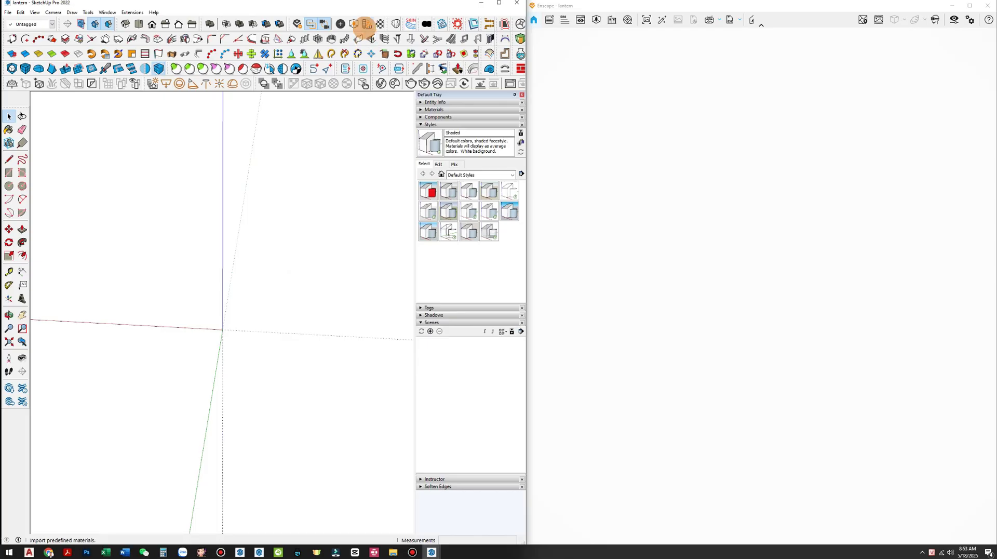
- Place the custom lantern asset at the SketchUp model's origin and minimize the asset library
left_click(354, 25)
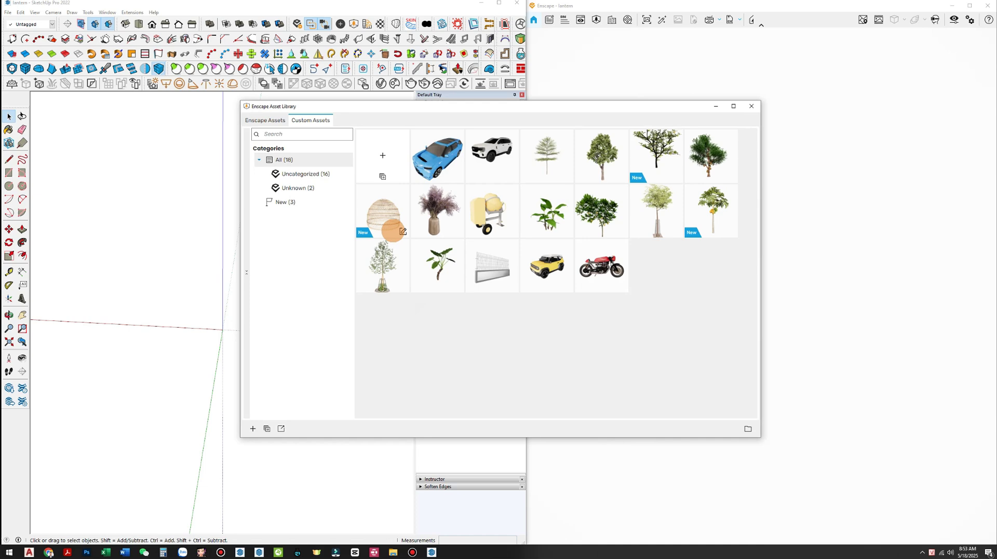
left_click(393, 230)
left_click(387, 216)
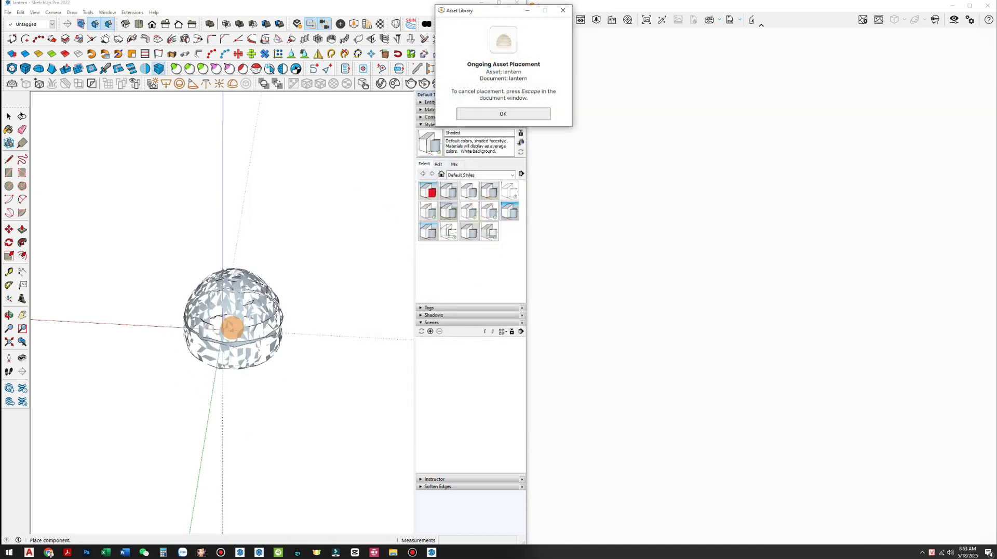
left_click(230, 328)
left_click(503, 114)
left_click(341, 24)
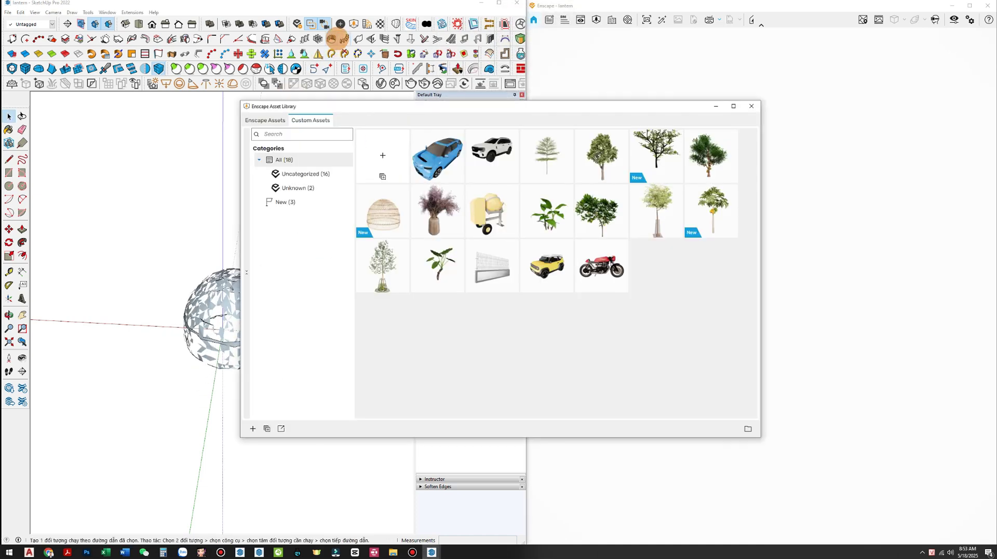
left_click(716, 106)
- Inspect the placed lantern's simplified mesh up close in SketchUp alongside its detailed Enscape render
mouse_move(223, 334)
middle_mouse_down()
mouse_move(201, 273)
mouse_move(174, 360)
mouse_move(285, 298)
mouse_move(196, 271)
mouse_move(97, 313)
middle_mouse_up()
scroll(265, 320, "up", 5)
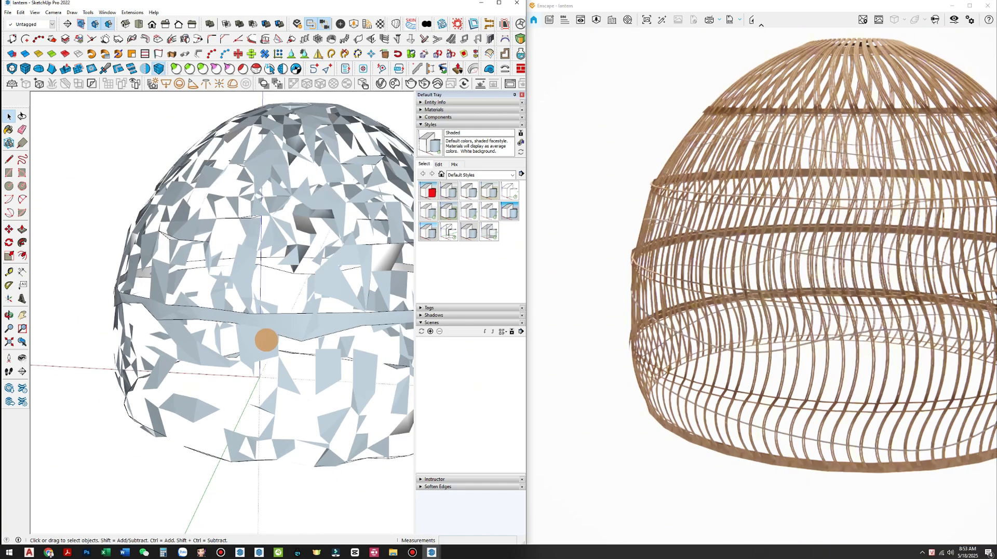
scroll(265, 338, "down", 4)
mouse_move(229, 381)
middle_mouse_down()
mouse_move(265, 360)
mouse_move(225, 353)
mouse_move(156, 372)
mouse_move(220, 351)
middle_mouse_up()
scroll(225, 351, "down", 4)
- Copy the placed lantern along the red axis at a distance of about 4' 9"
left_click(220, 329)
scroll(168, 311, "down", 5)
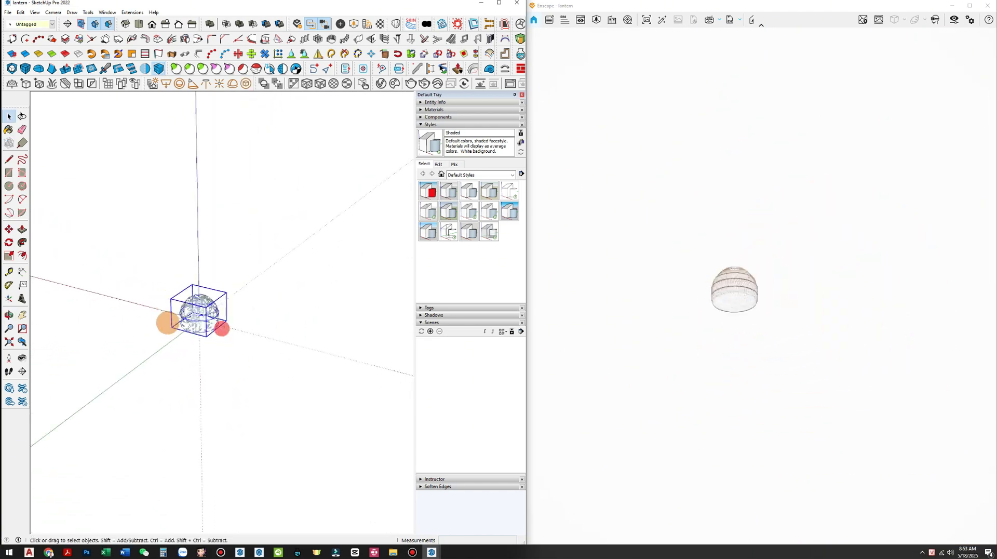
middle_click_drag(167, 323, 220, 336)
scroll(219, 329, "up", 2)
key("m")
left_click(206, 316)
scroll(206, 315, "down", 3)
key("ctrl")
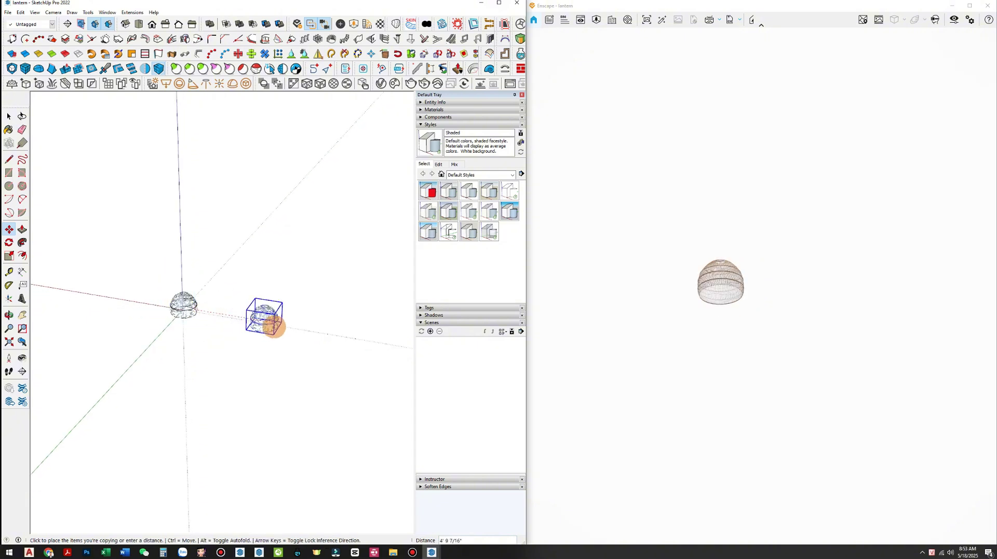
left_click(271, 326)
- Repeat the lantern copy at the same spacing to form a row of six lanterns
middle_click_drag(268, 300, 243, 280)
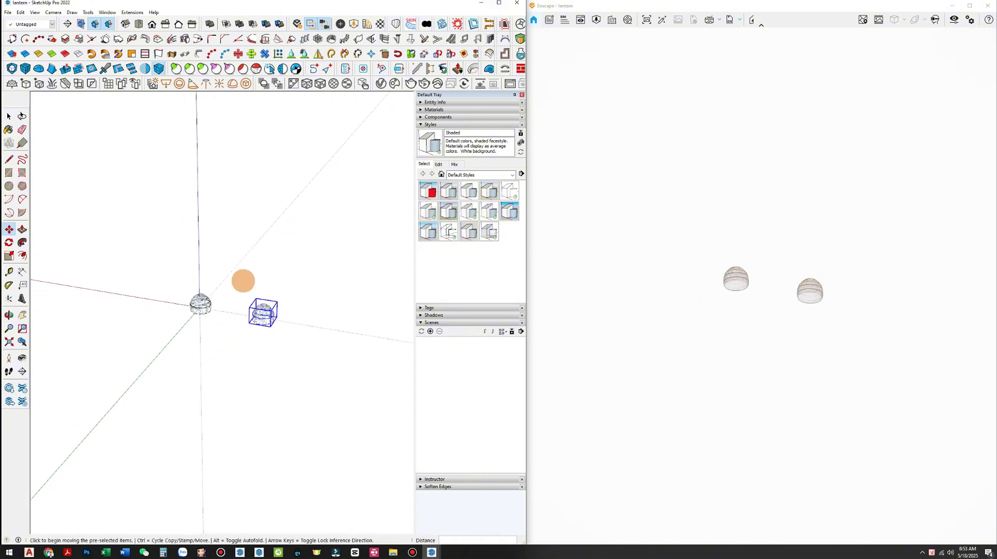
key("Return")
scroll(158, 332, "down", 3)
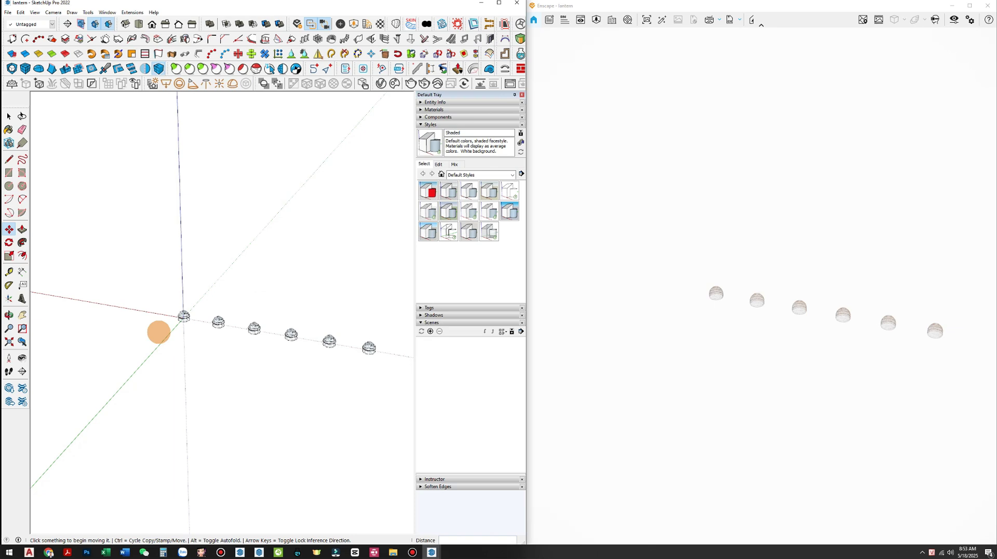
- Copy the whole row of six lanterns along the green axis at a distance of about 7' 8"
middle_click_drag(158, 332, 266, 294)
key("space")
scroll(202, 296, "up", 2)
left_click(183, 309)
middle_click_drag(182, 309, 155, 195)
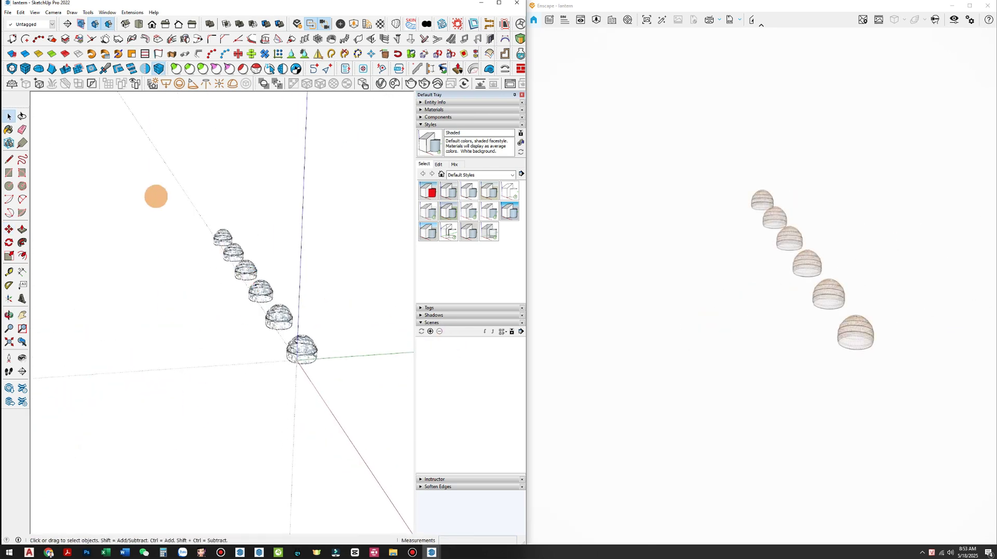
left_click_drag(153, 196, 349, 376)
middle_click_drag(349, 376, 281, 385)
key("m")
left_click(281, 367)
scroll(154, 326, "down", 2)
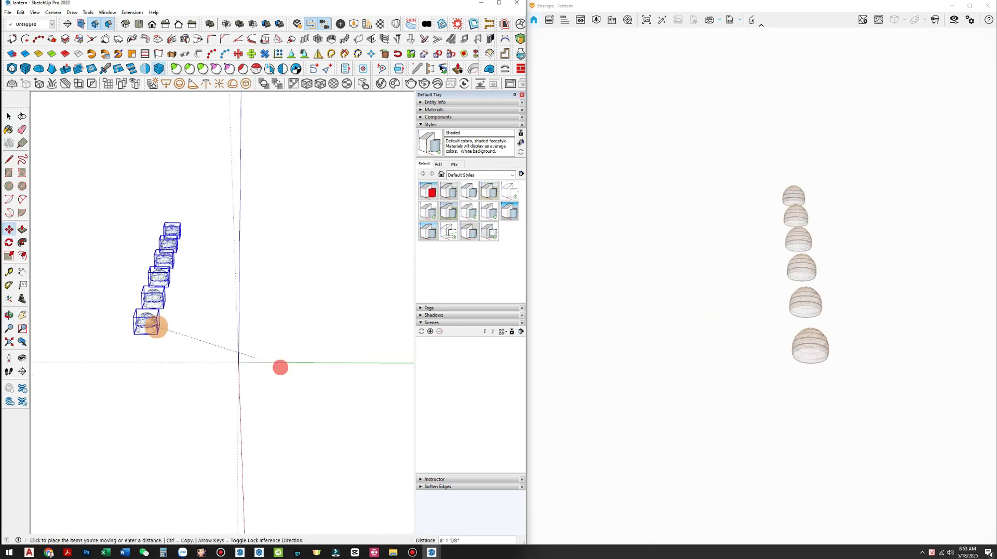
key("ctrl")
left_click(353, 355)
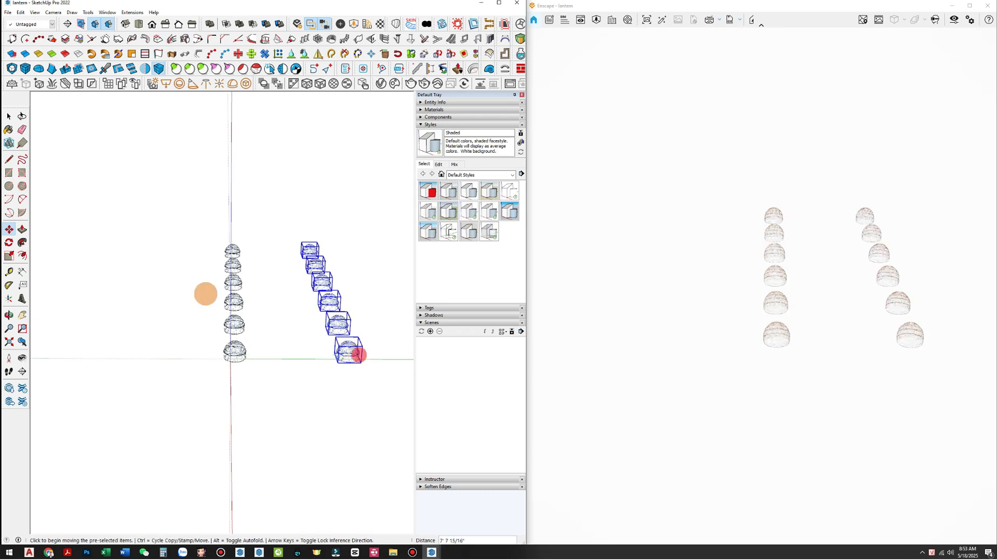
- Repeat the row copy five times at the same spacing to form a grid of six lantern rows
middle_click_drag(204, 291, 150, 364)
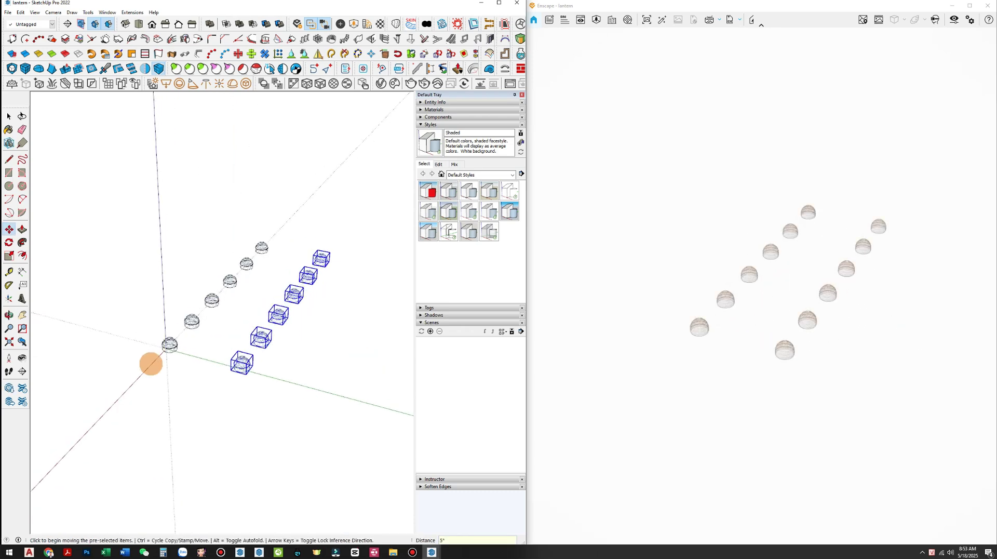
key("Return")
key("space")
- Examine the lantern grid from several angles and distances, comparing the simplified SketchUp meshes with the Enscape render
scroll(154, 282, "down", 4)
scroll(313, 340, "up", 4)
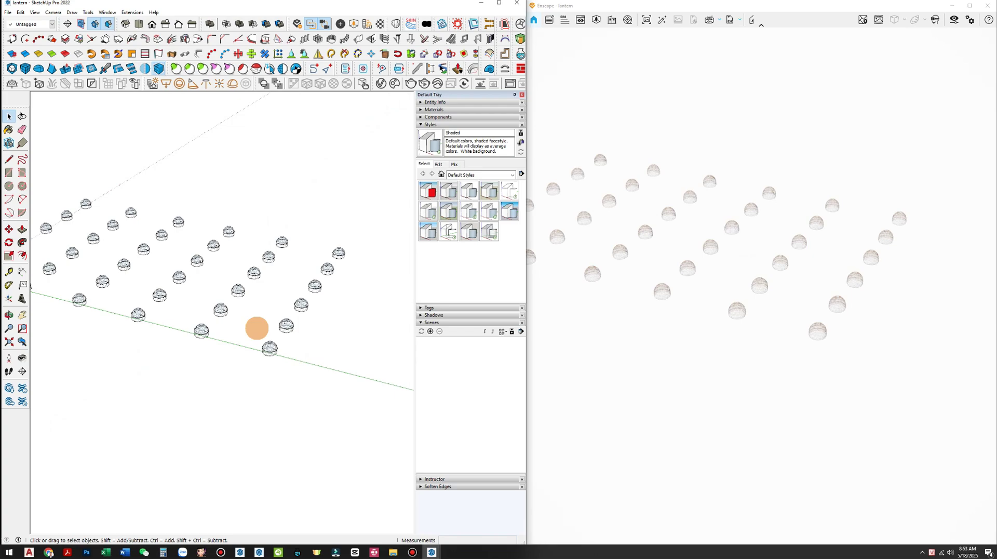
middle_click_drag(193, 314, 161, 311)
scroll(211, 317, "up", 4)
mouse_move(205, 342)
middle_mouse_down()
mouse_move(202, 307)
mouse_move(107, 260)
mouse_move(133, 164)
mouse_move(202, 366)
mouse_move(200, 316)
mouse_move(111, 319)
mouse_move(341, 245)
mouse_move(163, 310)
middle_mouse_up()
scroll(203, 308, "up", 8)
scroll(229, 297, "down", 4)
scroll(232, 303, "down", 4)
scroll(203, 366, "down", 3)
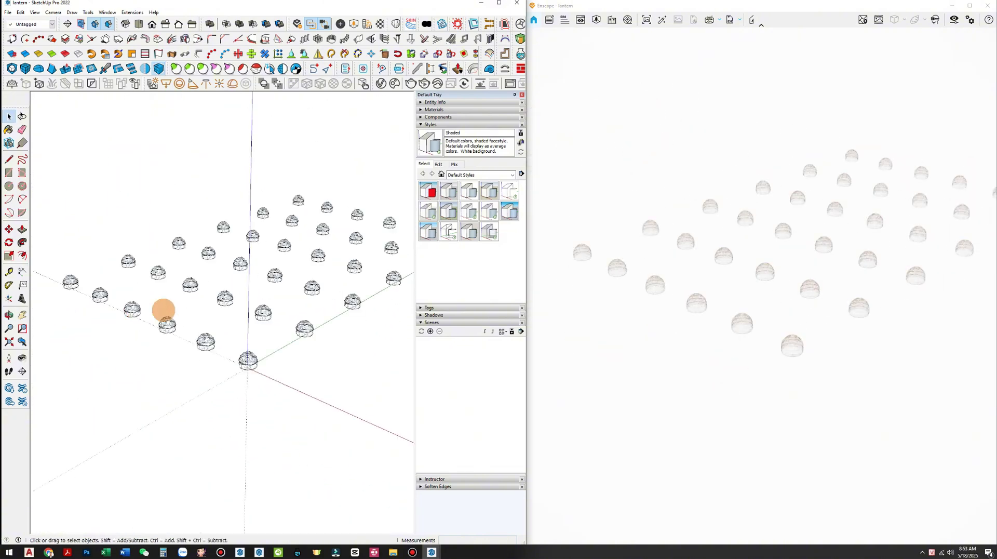